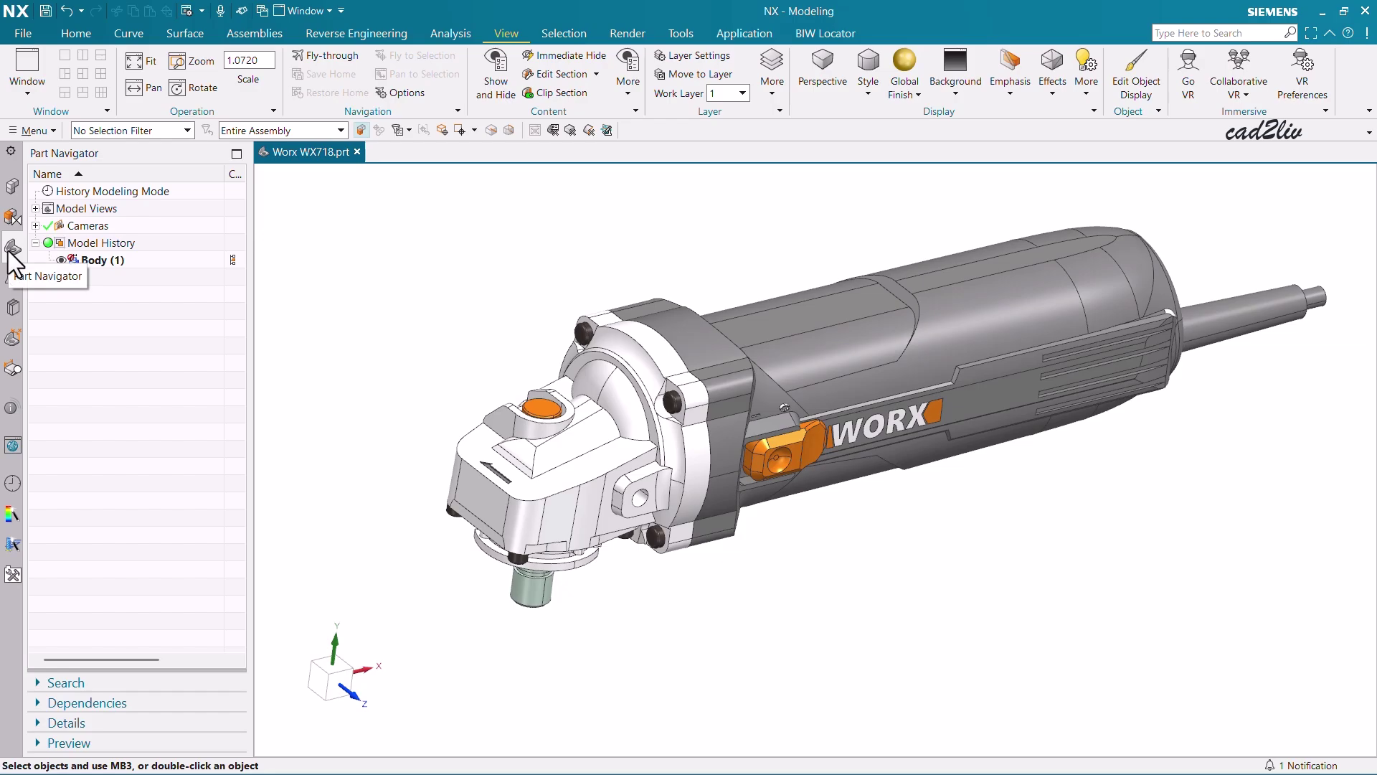
Highlight the grinder's body from the model history and examine the front housing's corner blends up close
left_click(93, 264)
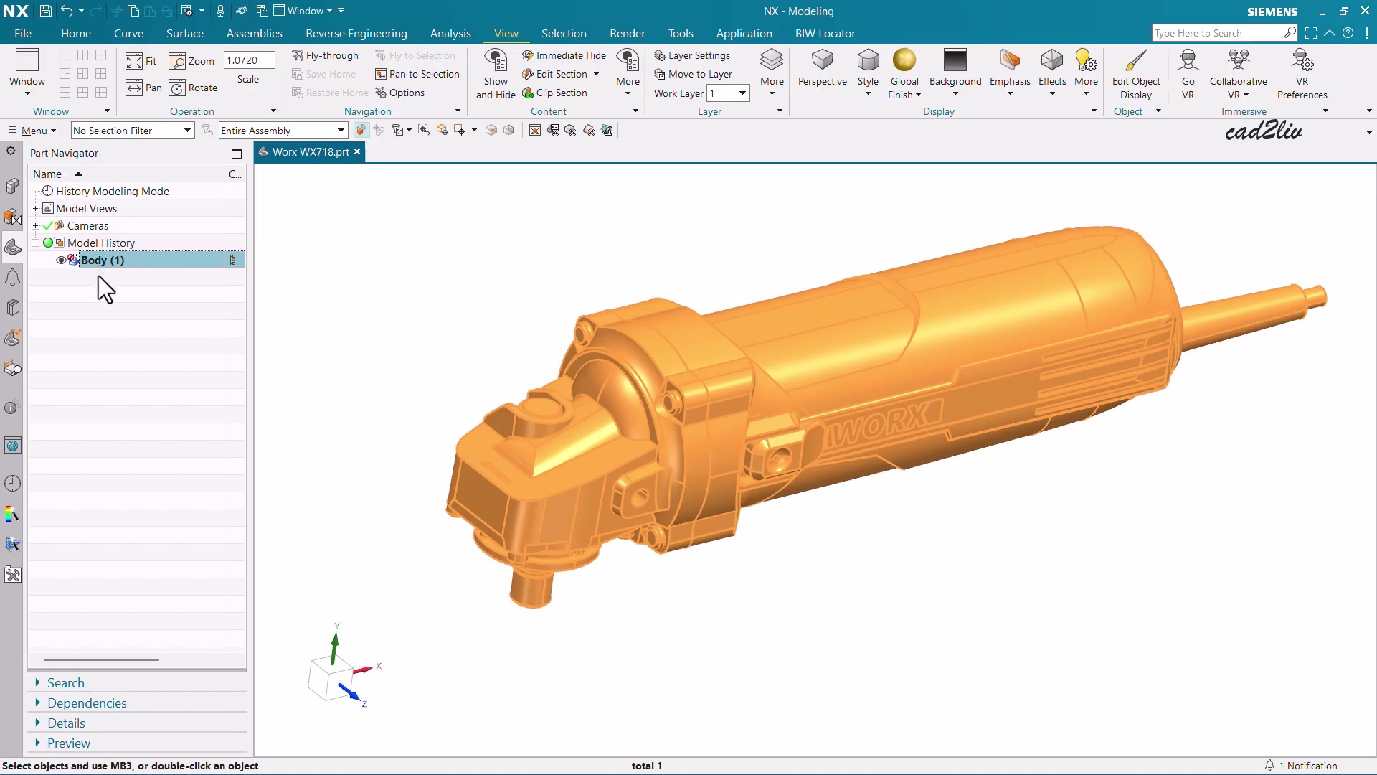
left_click(363, 261)
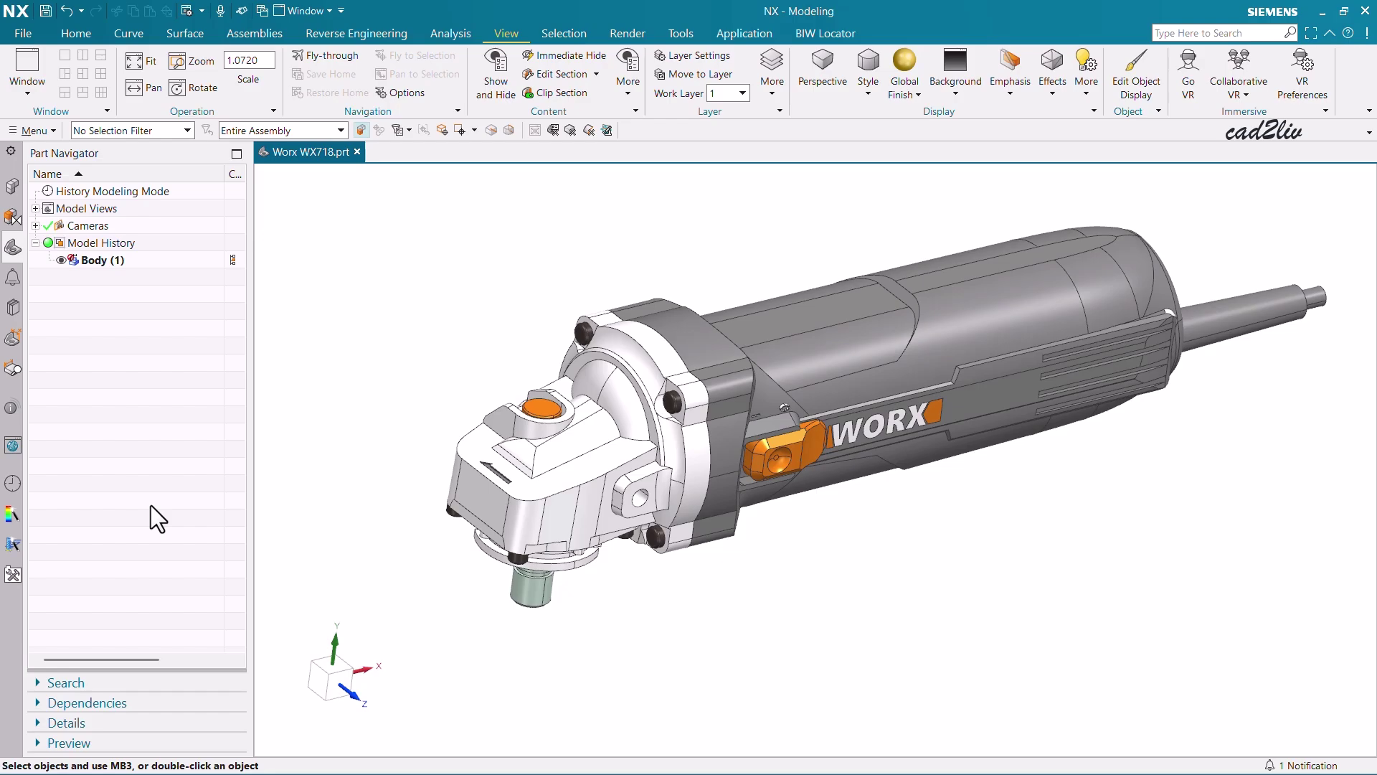
left_click(88, 40)
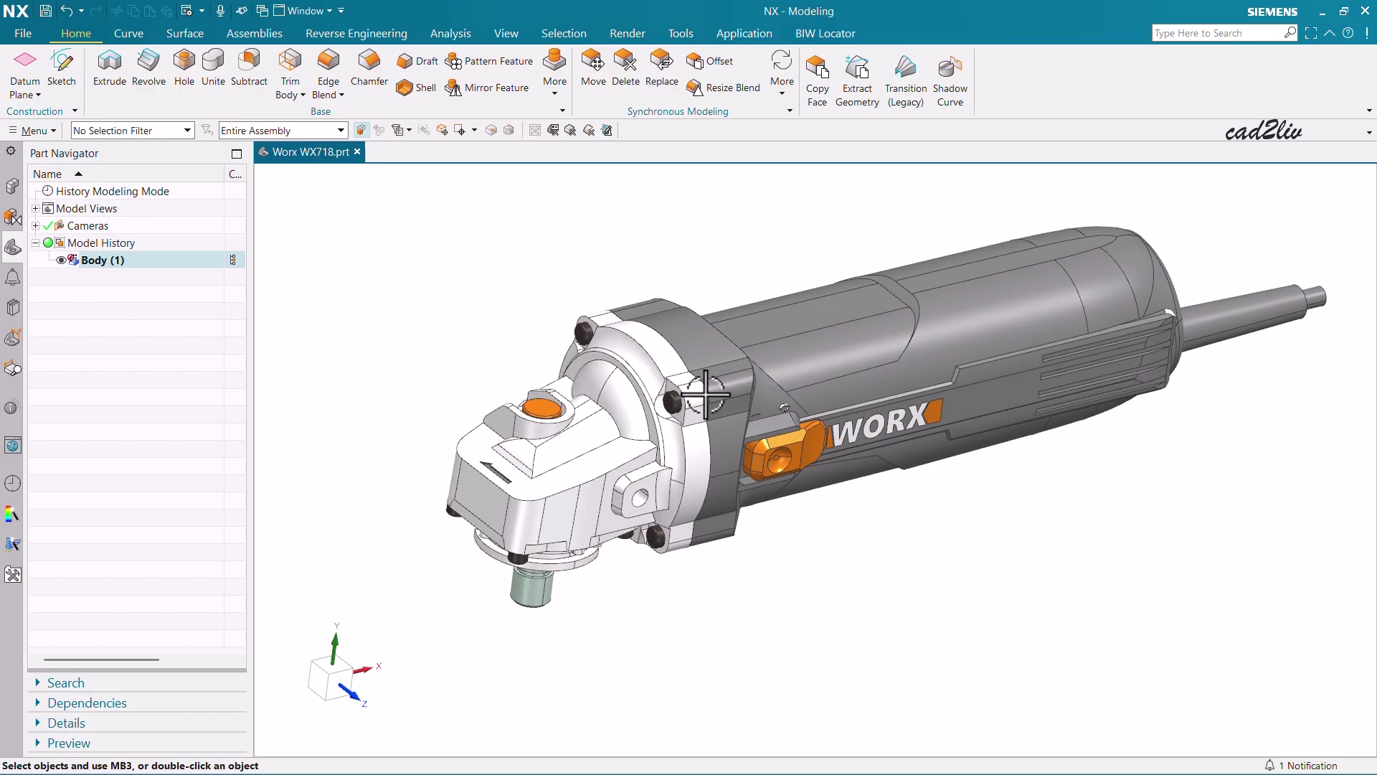
scroll(704, 393, "up", 5)
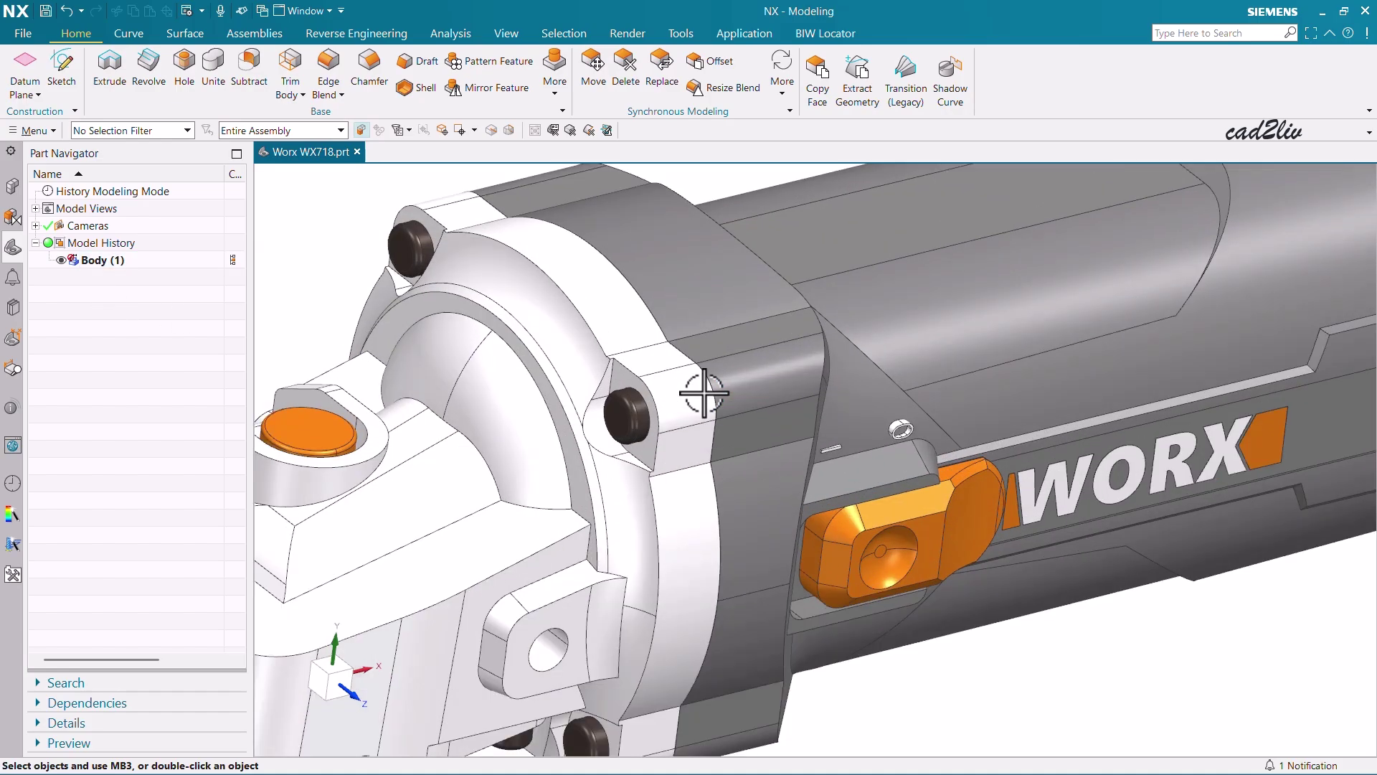
scroll(704, 393, "down", 4)
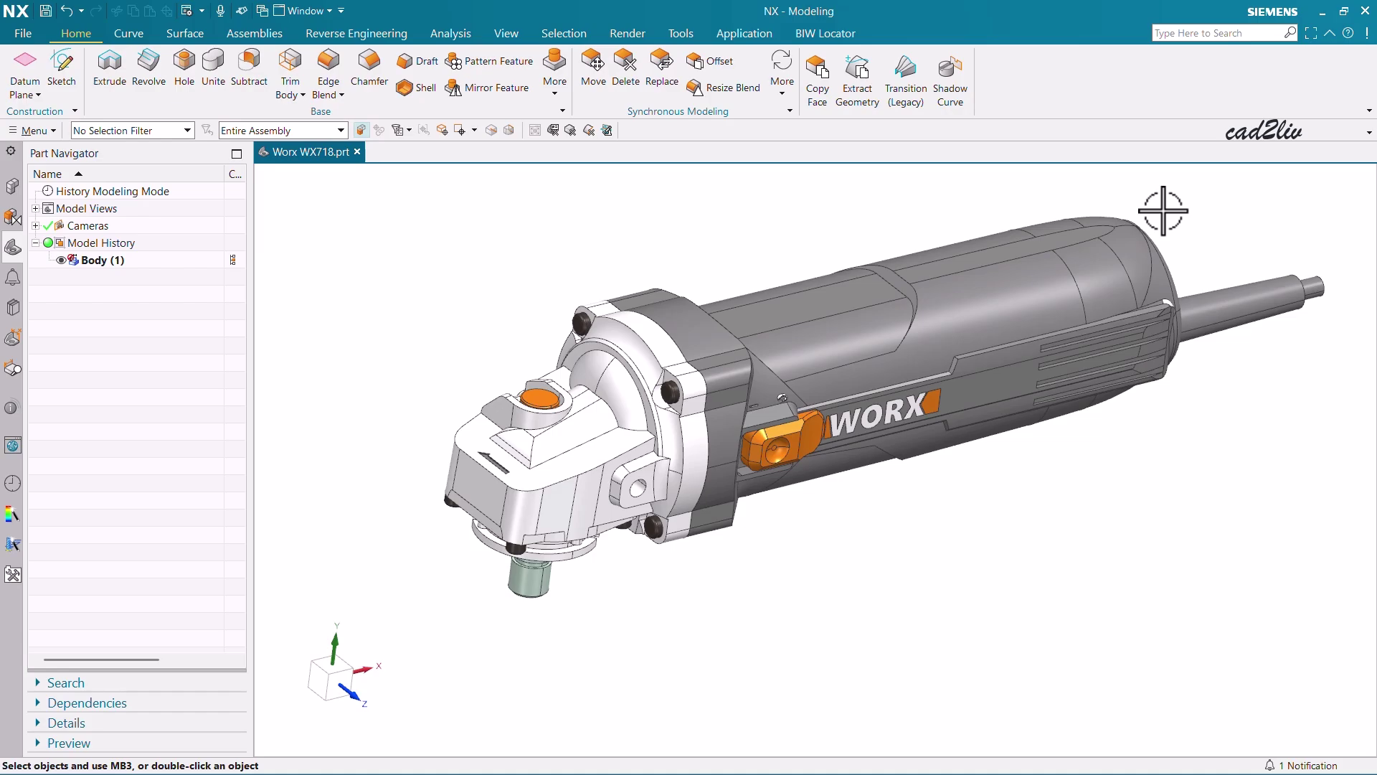
Start Resize Blend with the Single Face selection rule and select the white flange's corner blend nearest the orange switch
left_click(698, 86)
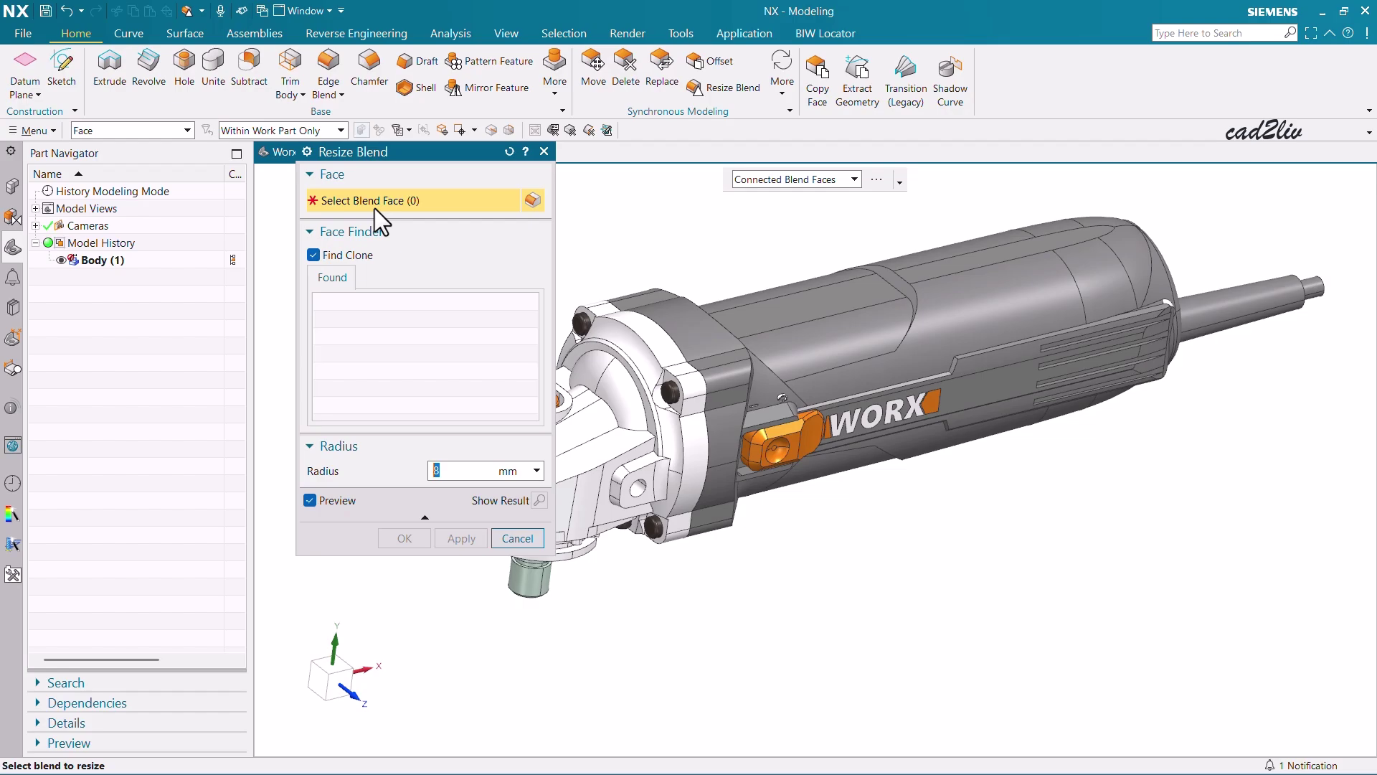
scroll(1139, 448, "down", 3)
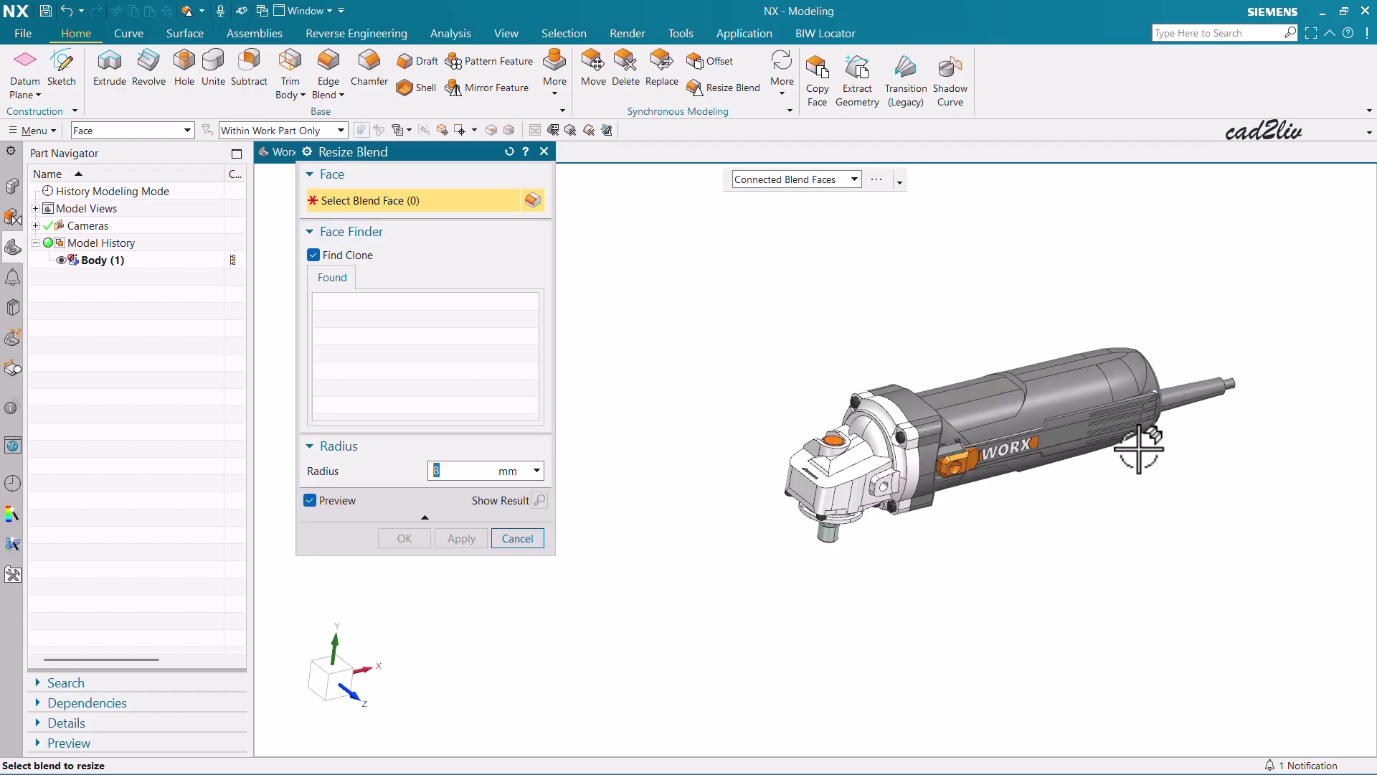
scroll(1047, 434, "up", 5)
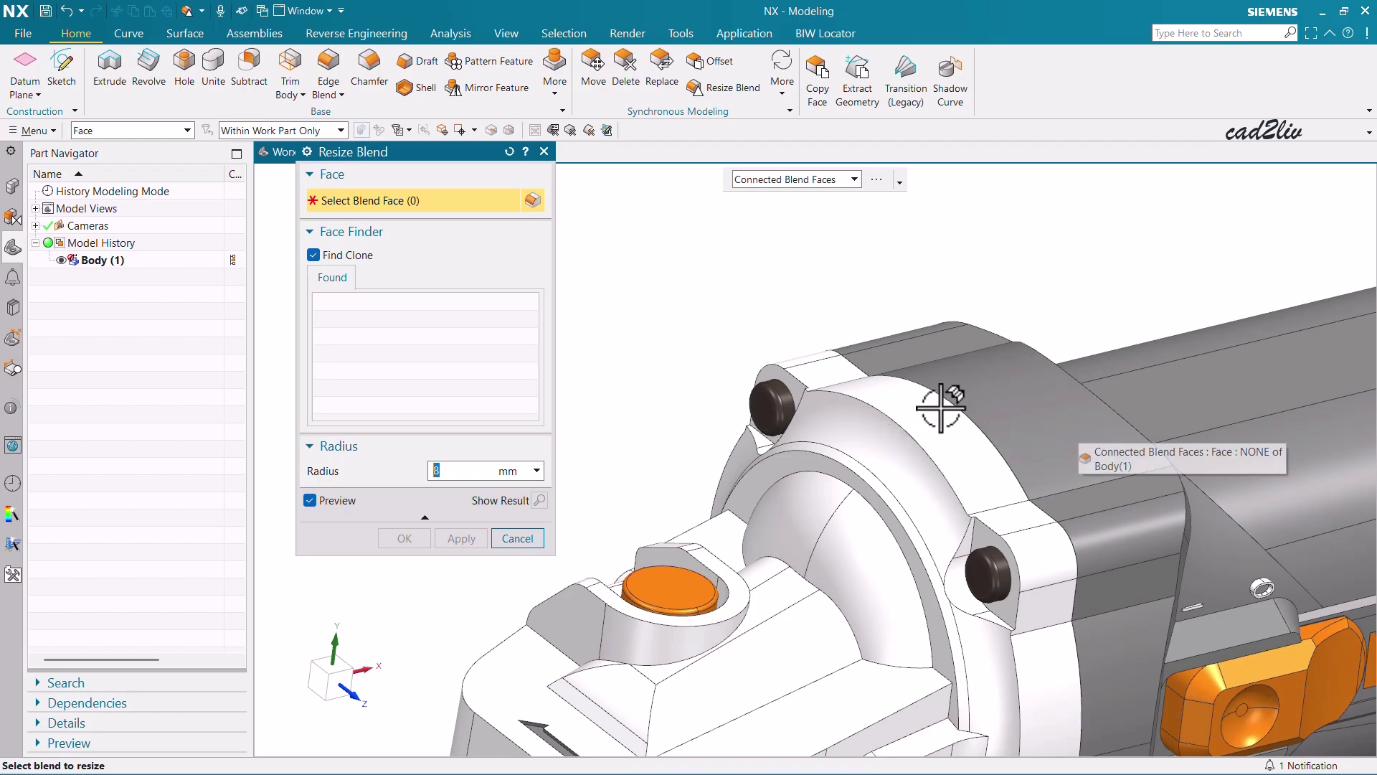
left_click(804, 181)
left_click(792, 203)
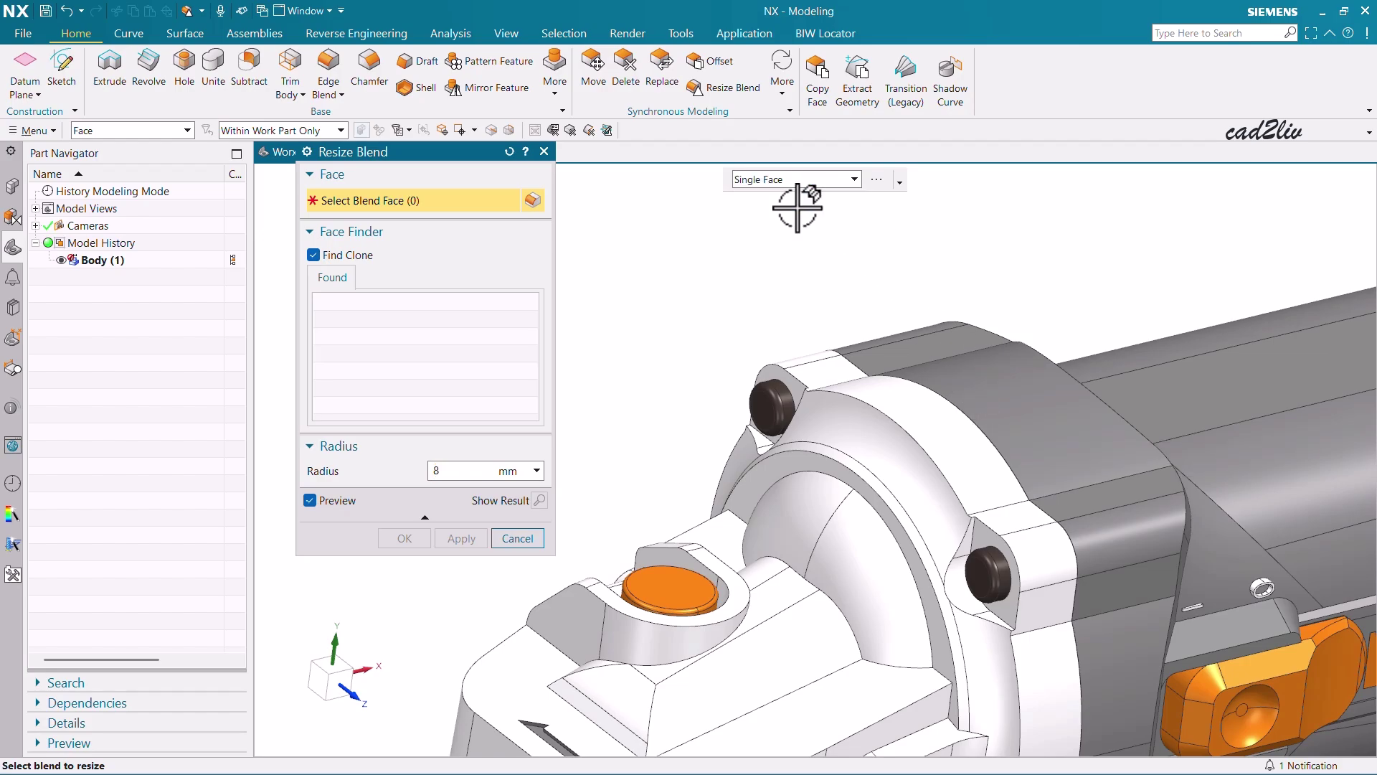
scroll(740, 274, "down", 3)
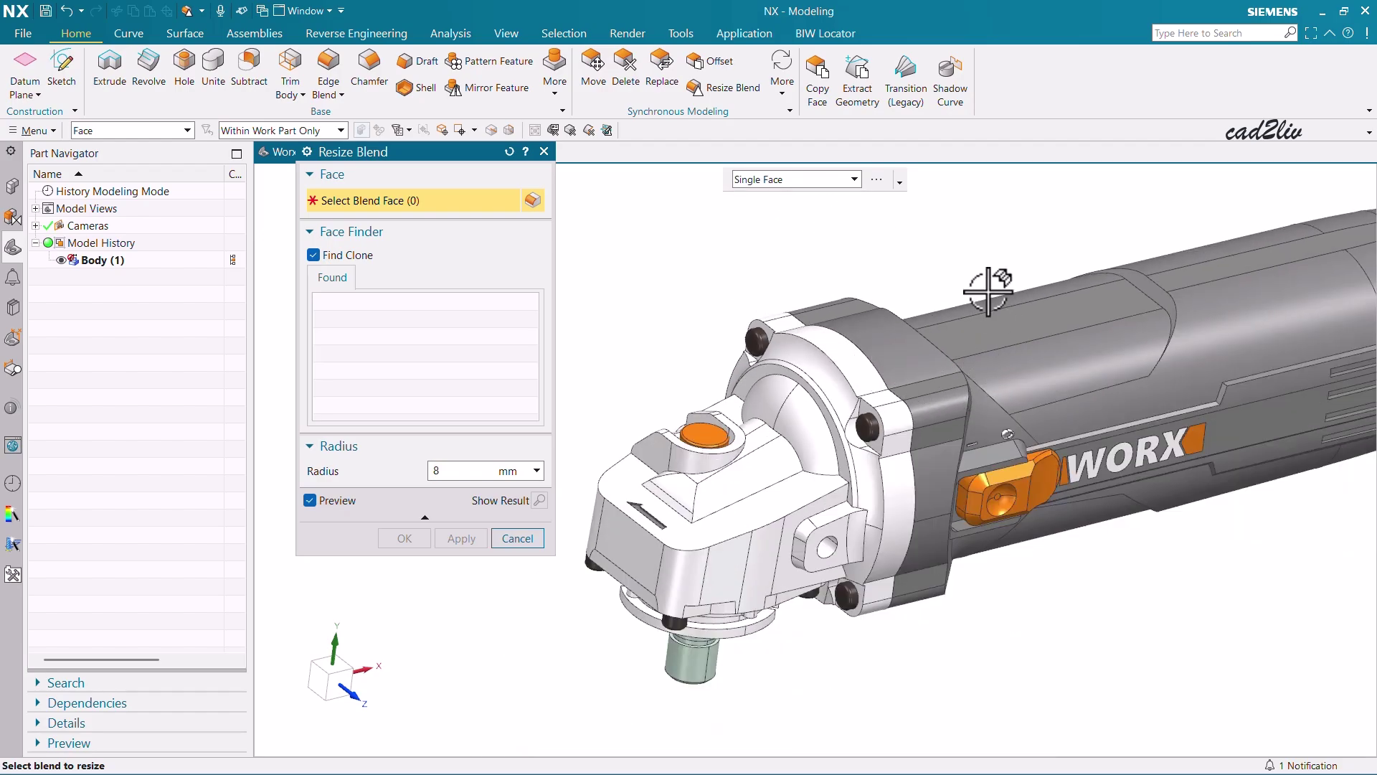
scroll(983, 295, "up", 3)
scroll(825, 240, "up", 3)
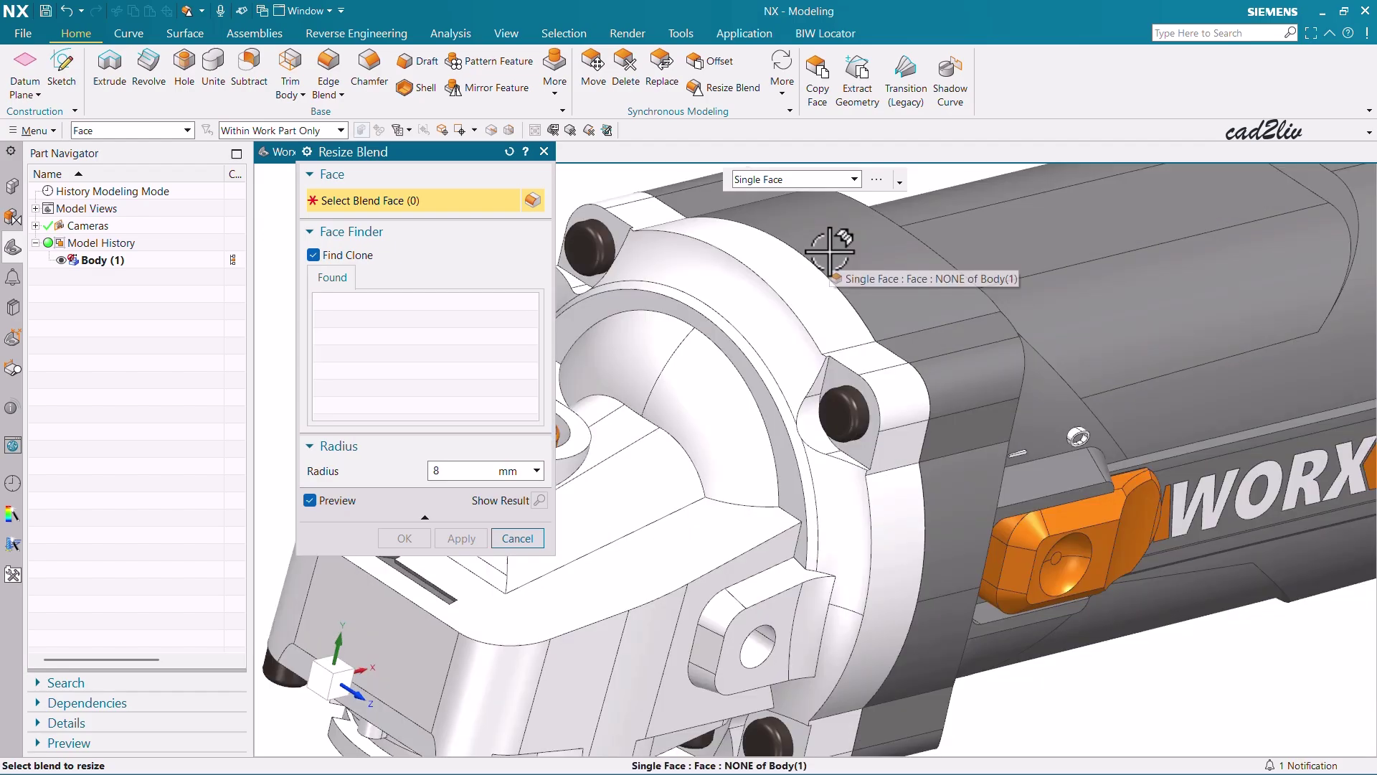
scroll(905, 393, "up", 2)
left_click(905, 393)
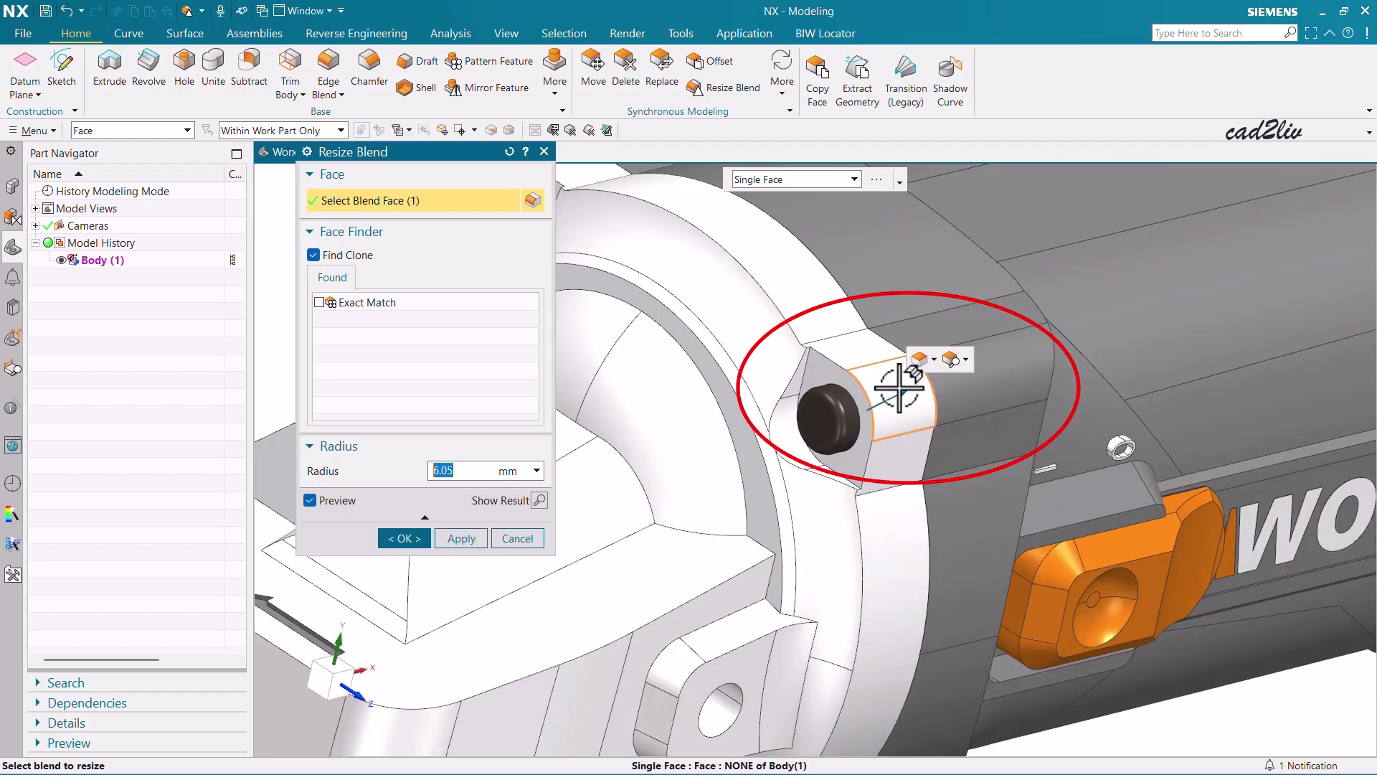
Resize the selected flange corner blend to a radius of 4 mm
scroll(875, 352, "down", 2)
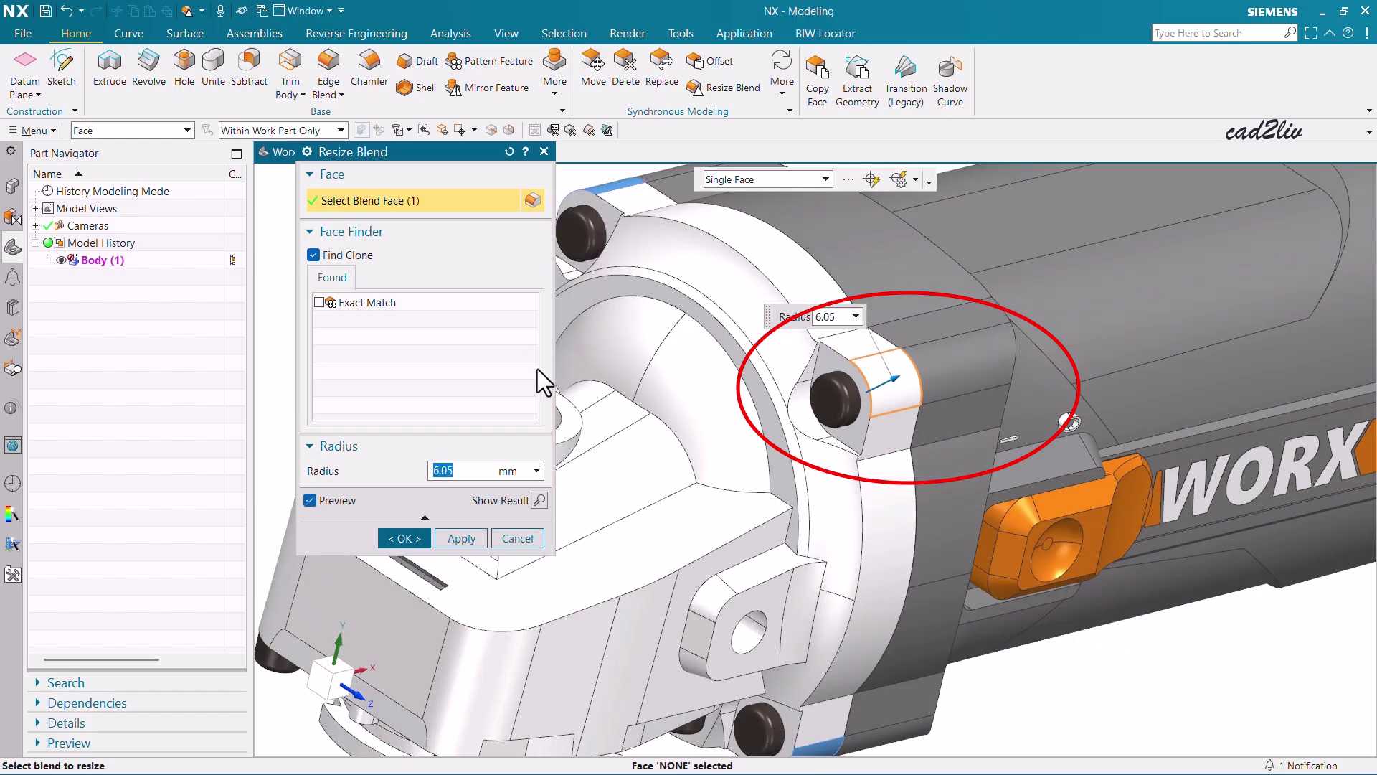
type("4")
key("Return")
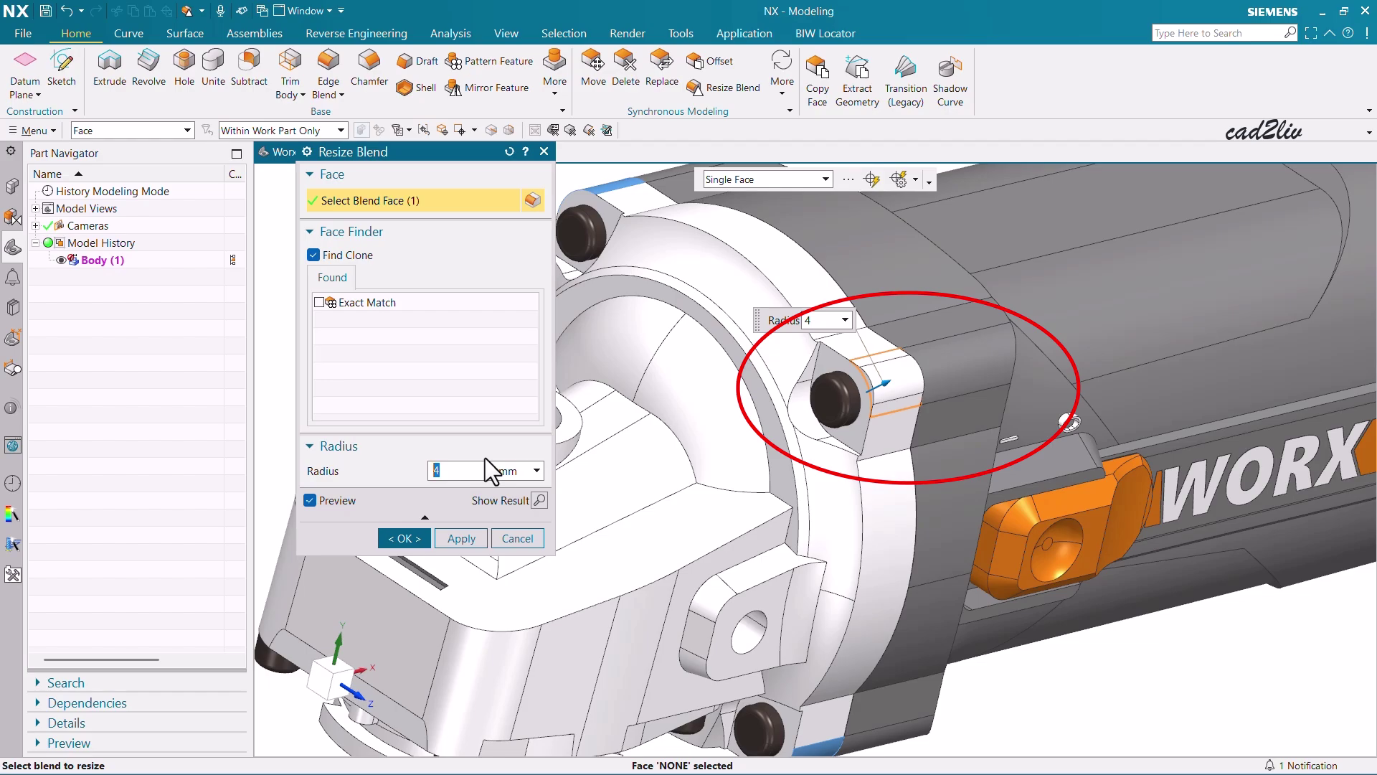
scroll(892, 344, "up", 3)
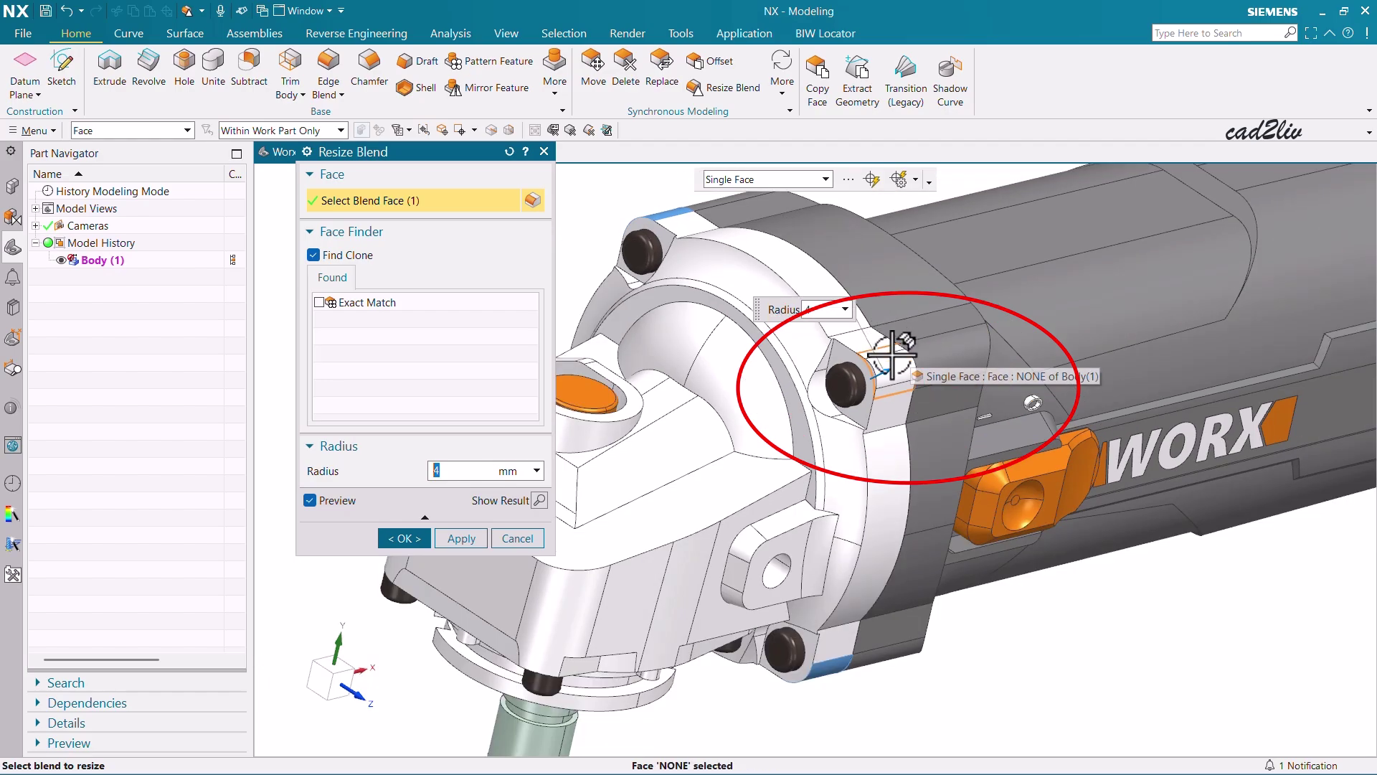
left_click(420, 543)
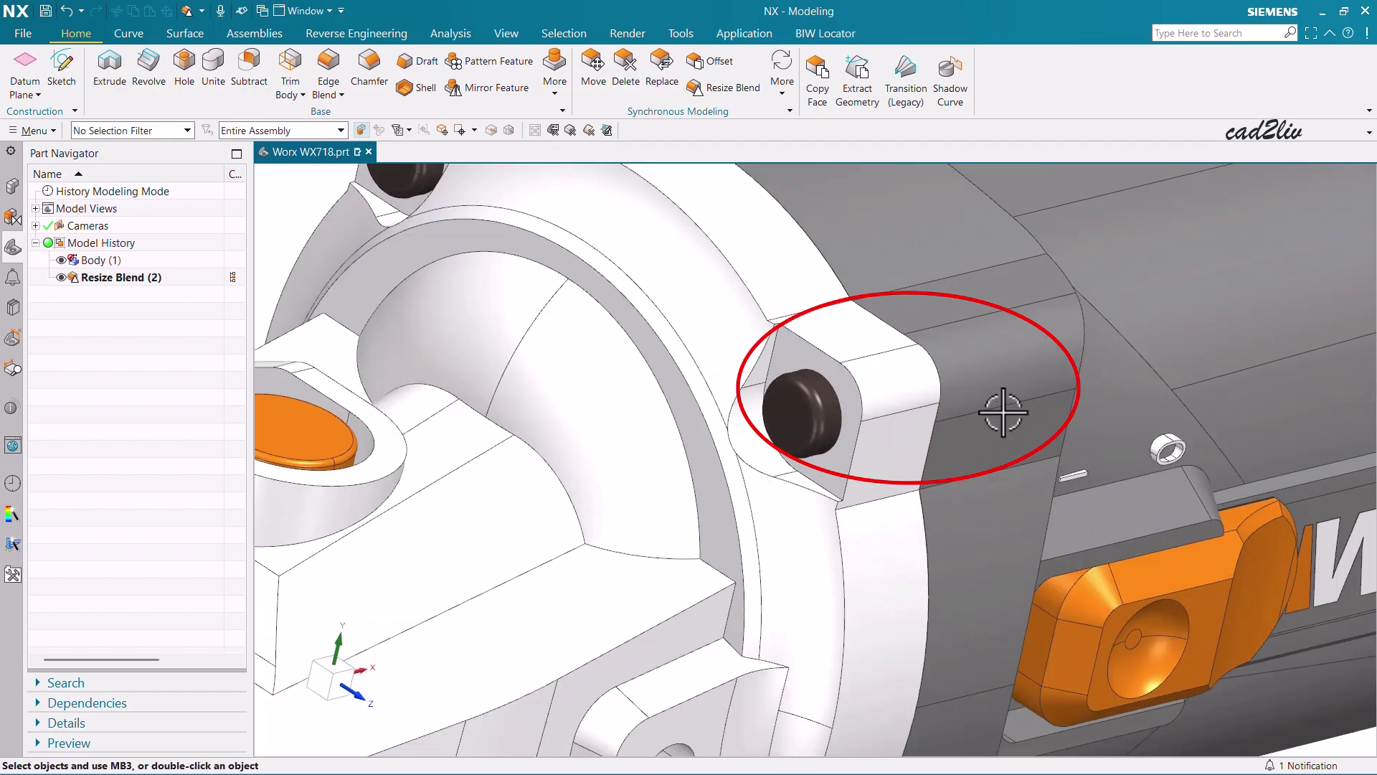
Inspect the resized flange corner up close, and undo the blend resize
scroll(911, 375, "up", 3)
mouse_move(911, 376)
middle_mouse_down()
mouse_move(809, 398)
mouse_move(901, 390)
middle_mouse_up()
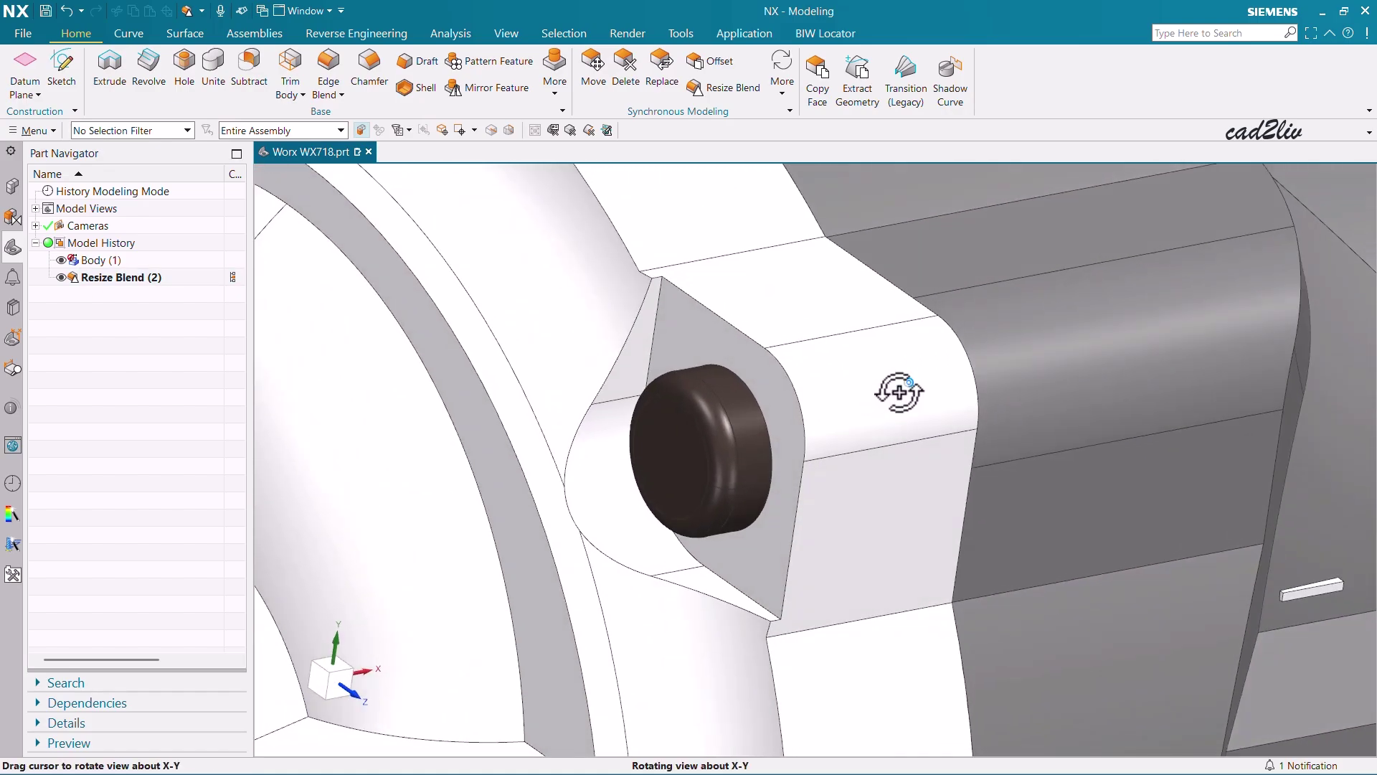
scroll(870, 333, "down", 5)
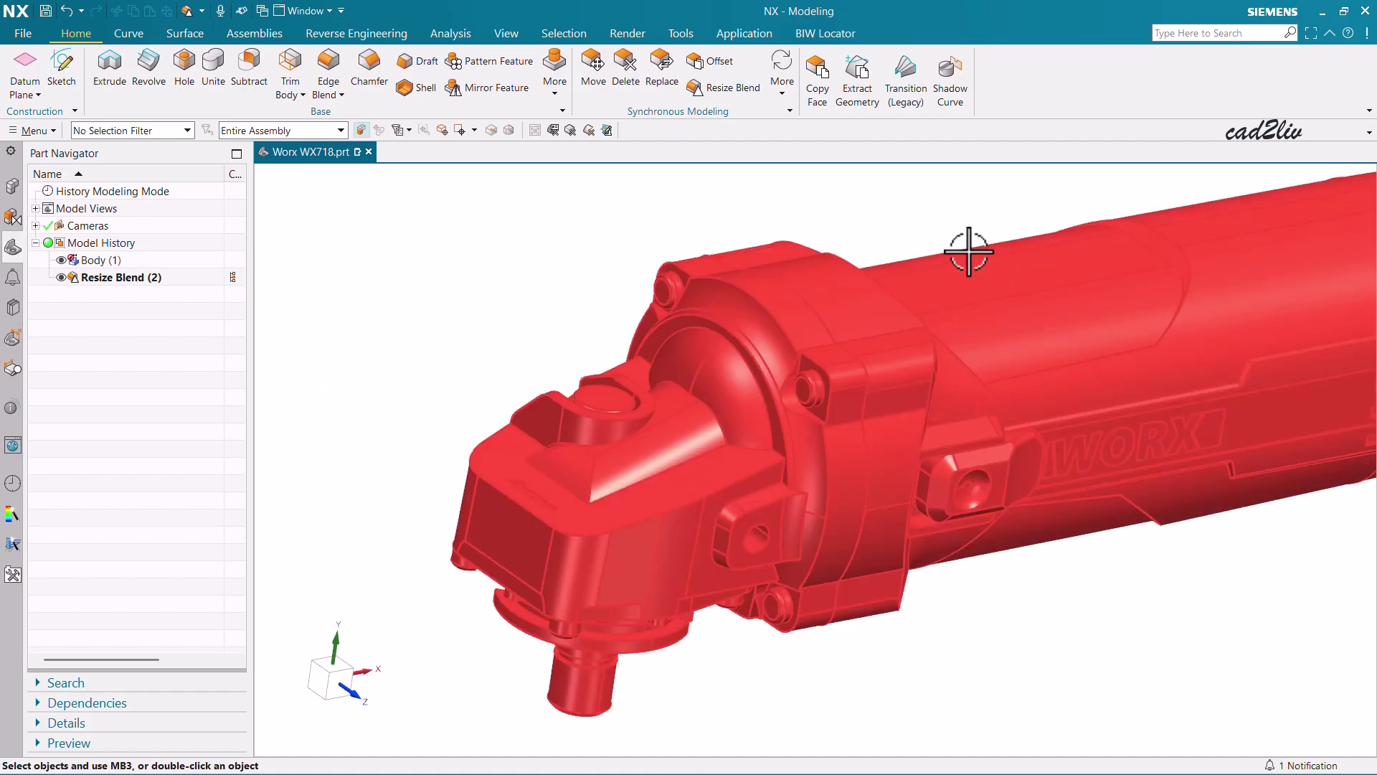
key("ctrl+z")
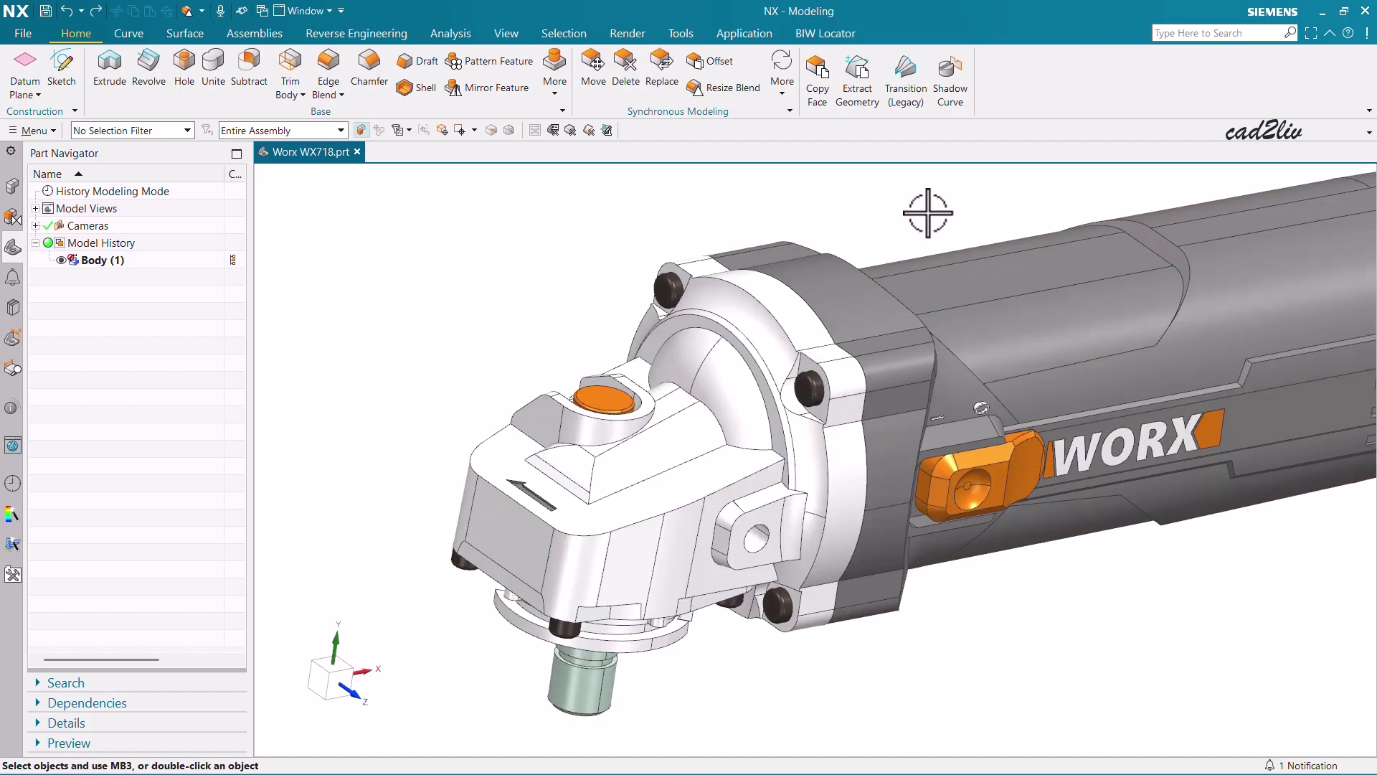
Restart Resize Blend on the white flange's corner blend nearest the orange switch and examine its Exact Match clones
scroll(927, 212, "up", 1)
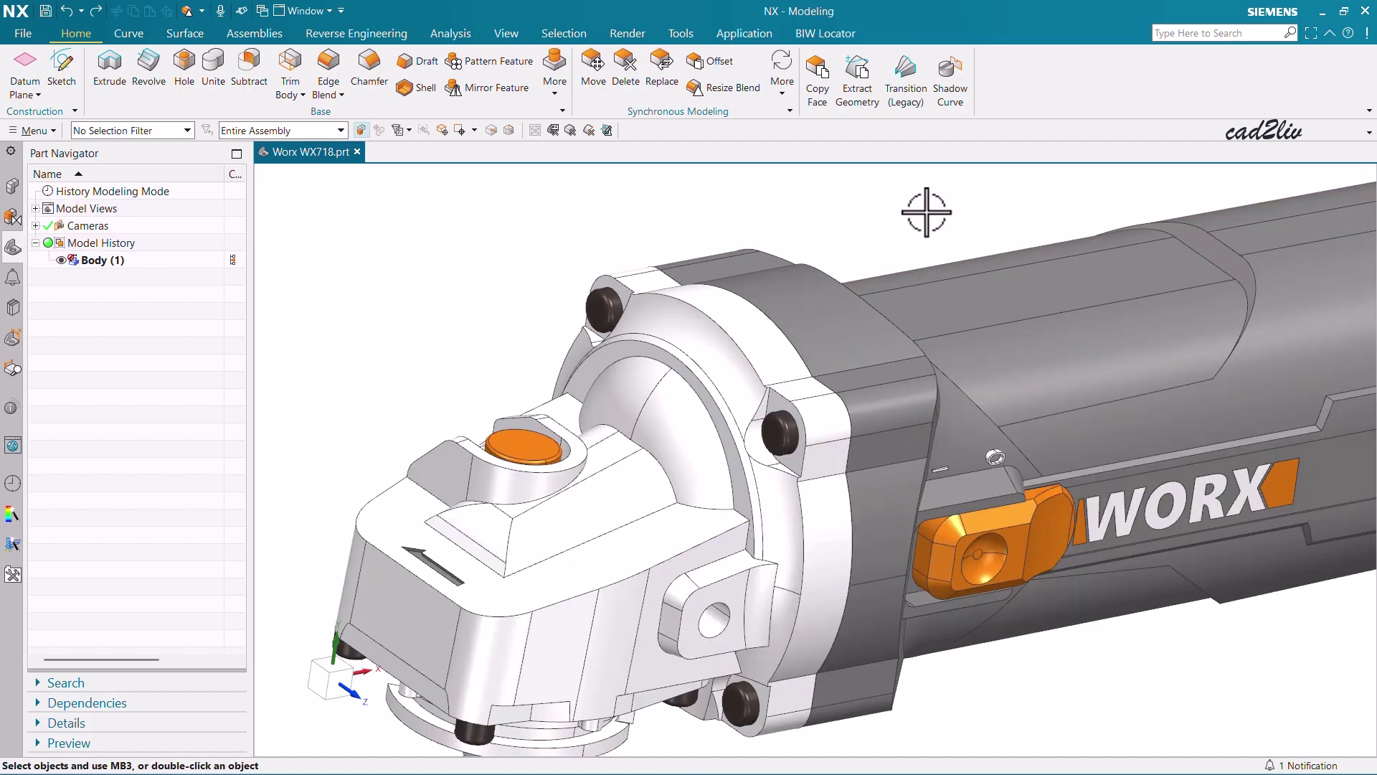
left_click(734, 90)
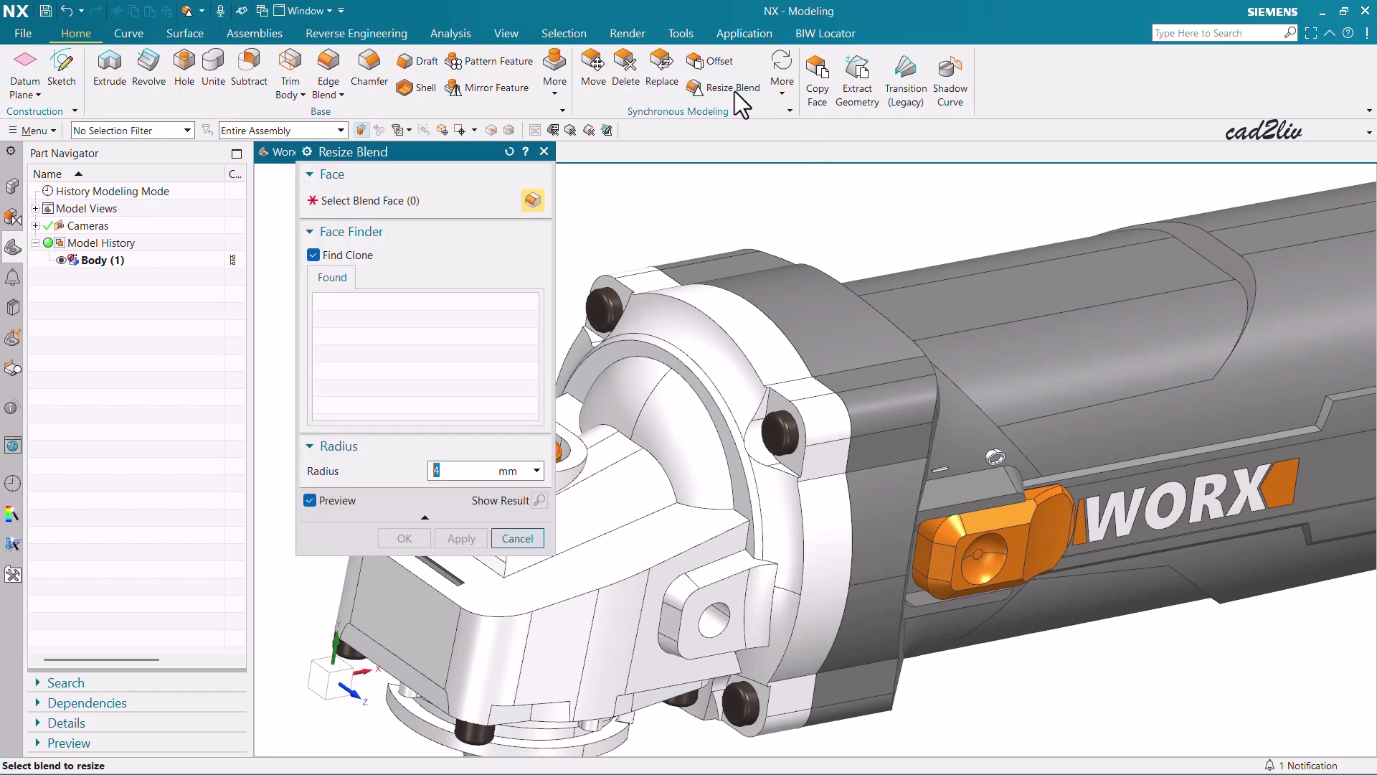
left_click(816, 423)
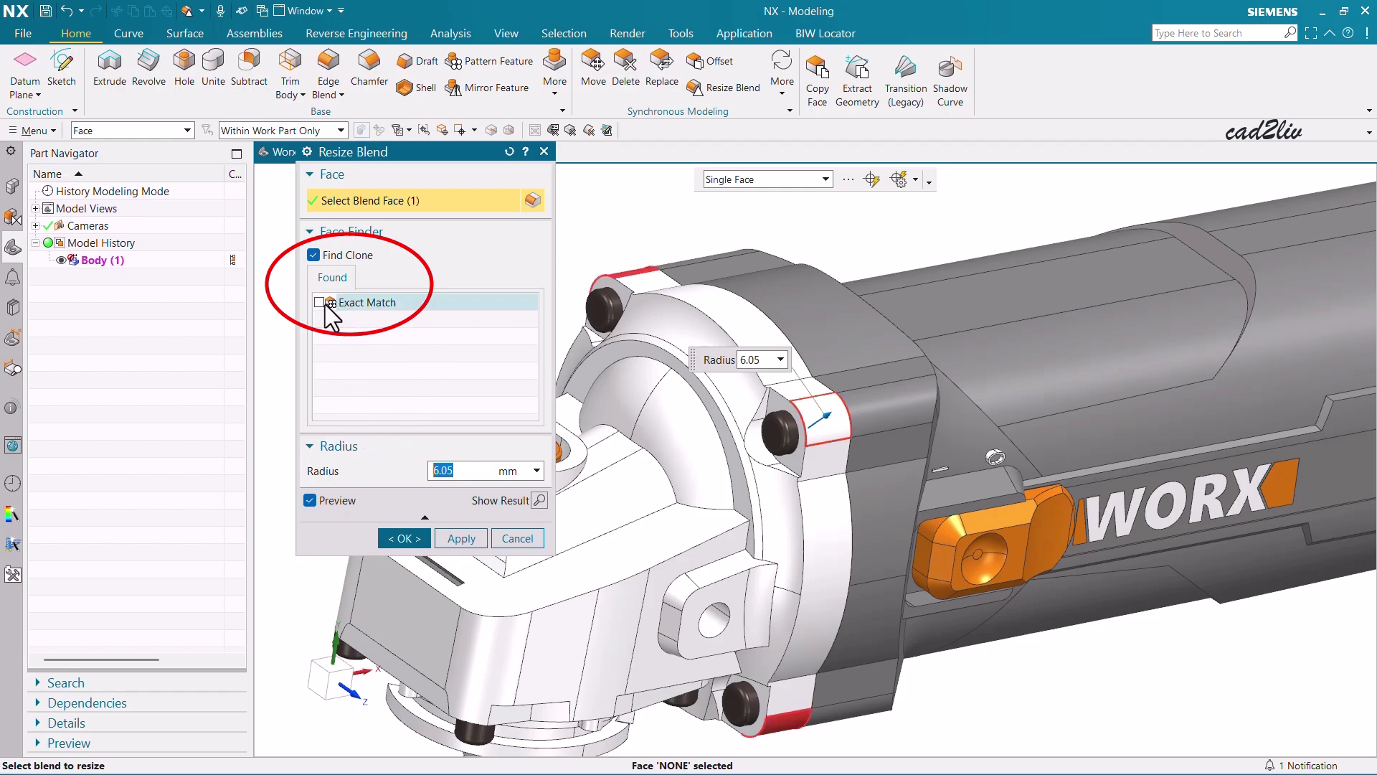
scroll(901, 244, "down", 3)
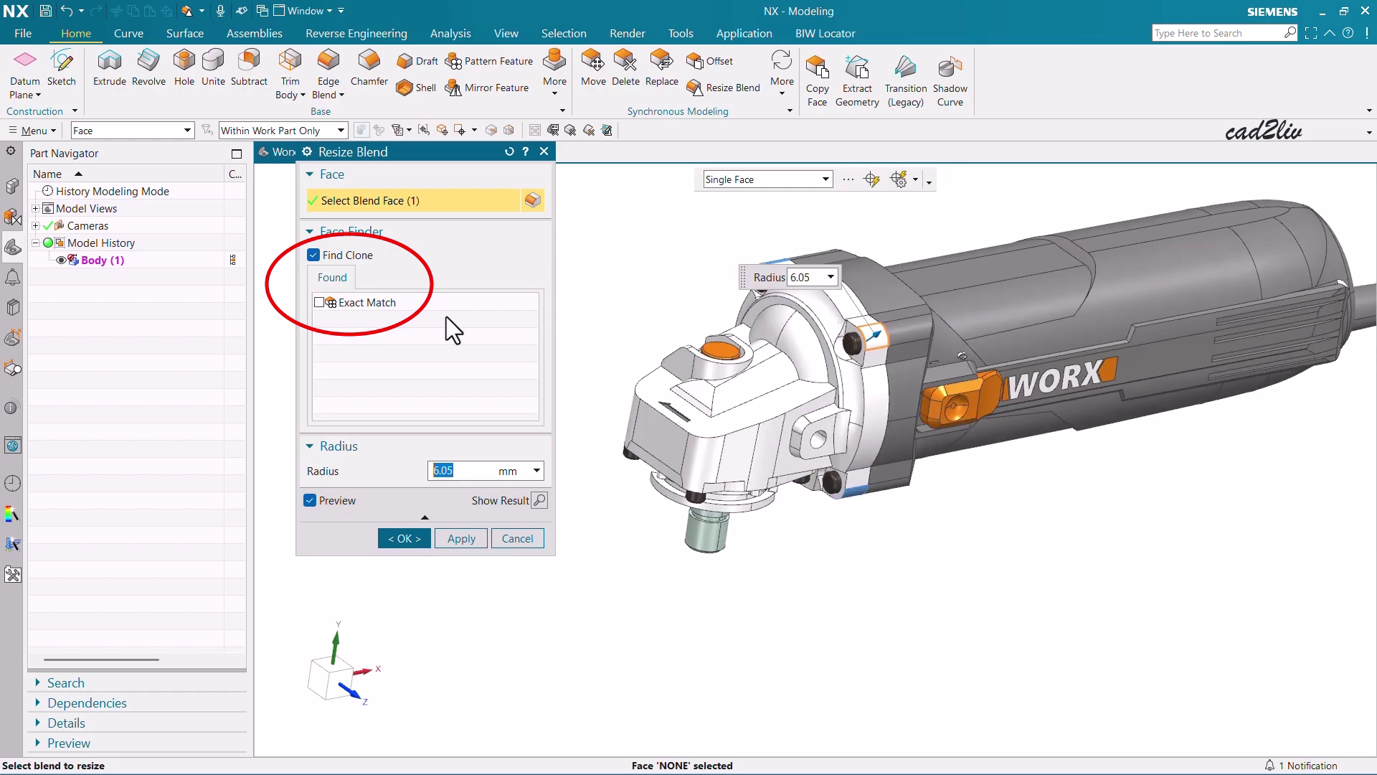
left_click(362, 307)
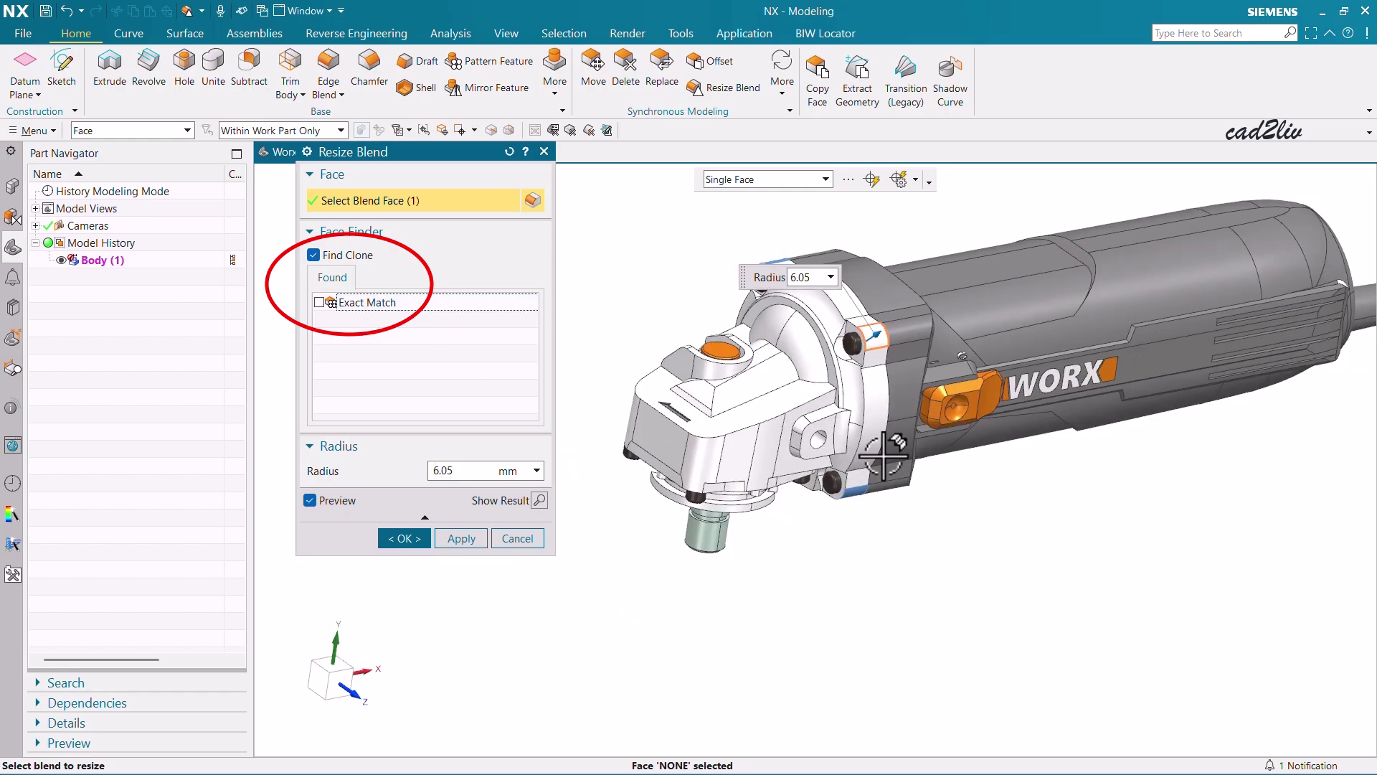
middle_click_drag(886, 452, 916, 347)
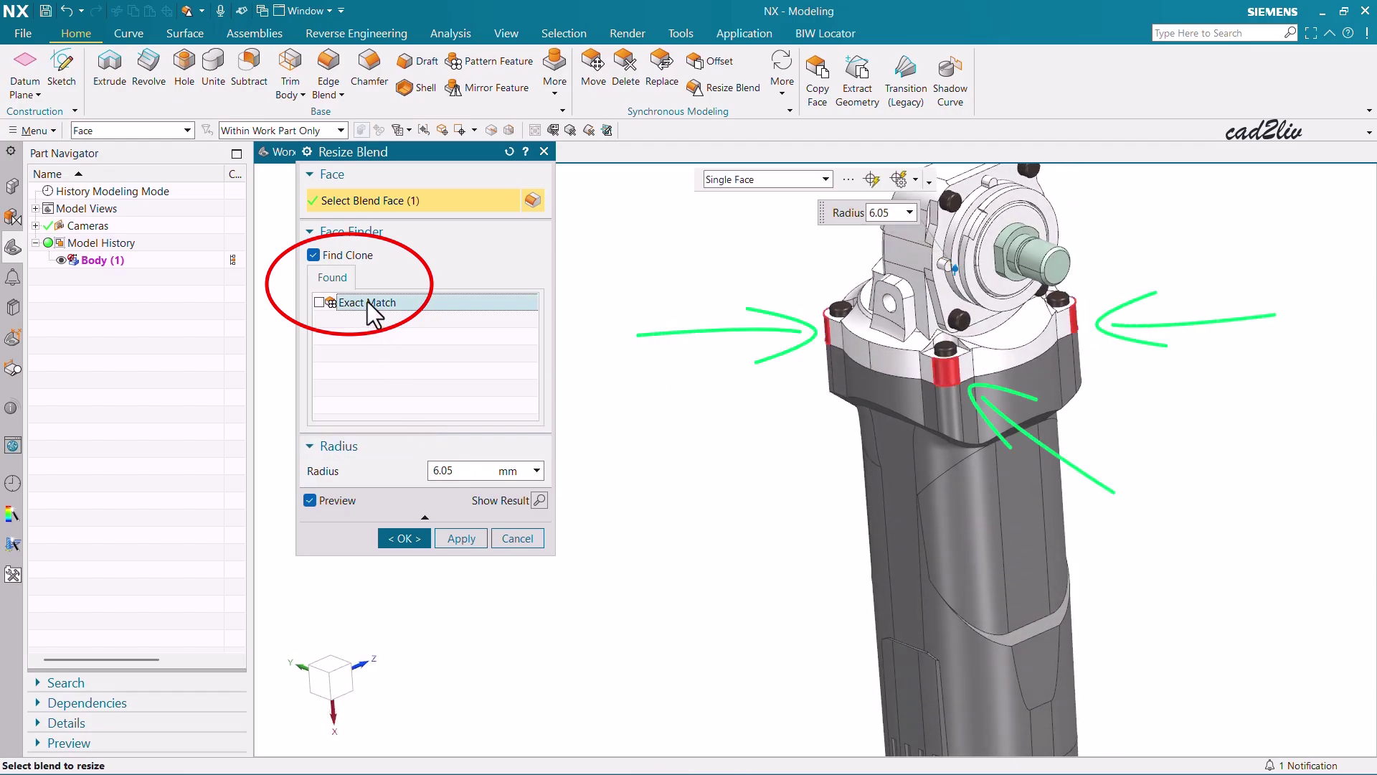
Add the Exact Match clone faces to the selection so all matching flange corner blends are included
left_click(320, 302)
middle_click_drag(905, 430, 658, 394)
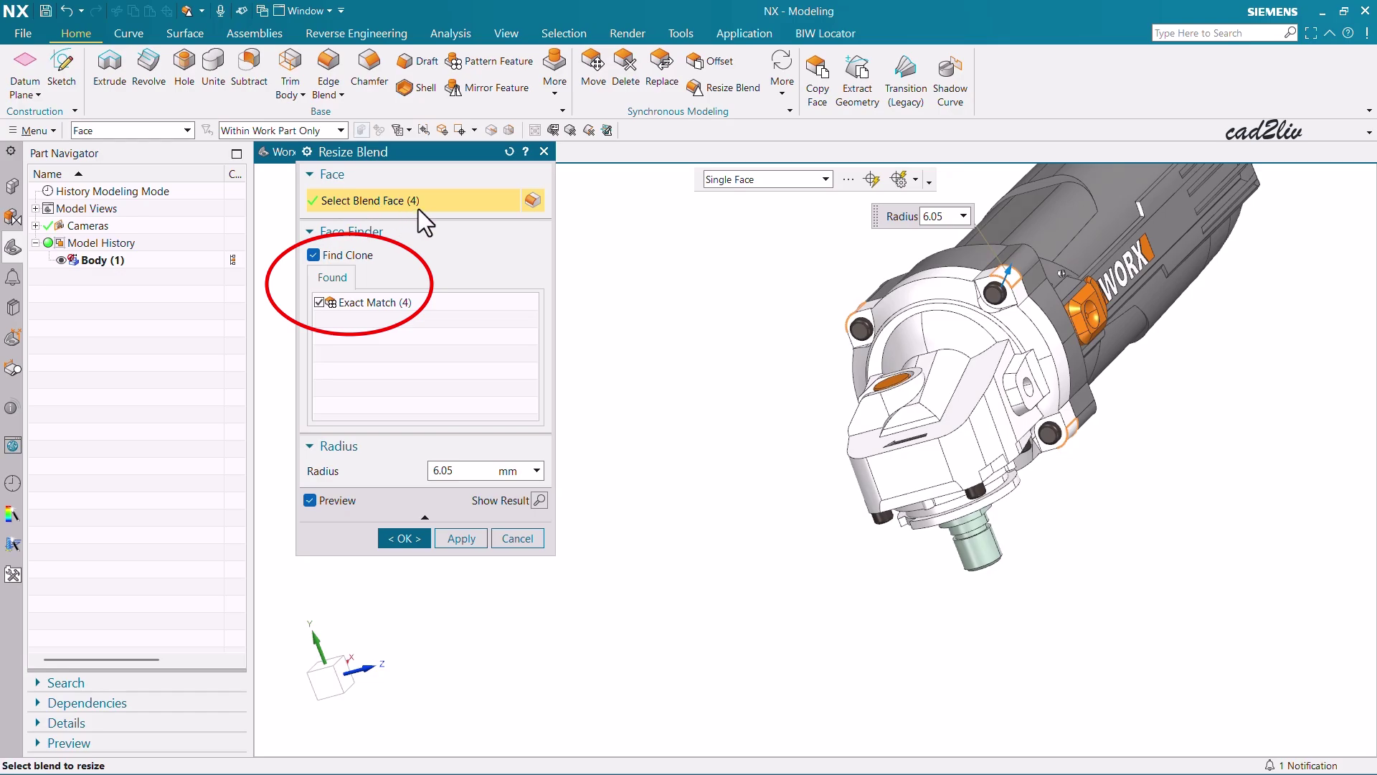
left_click(320, 302)
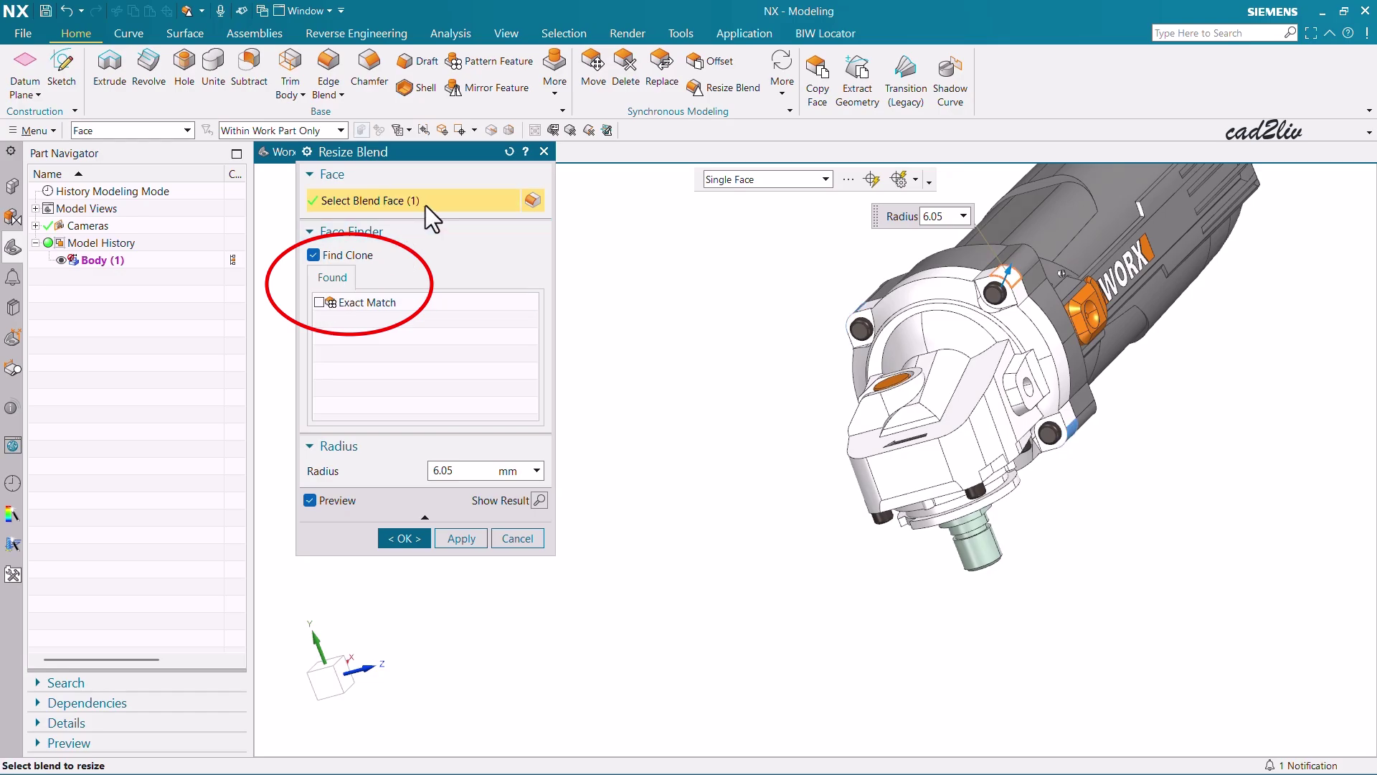
left_click(319, 302)
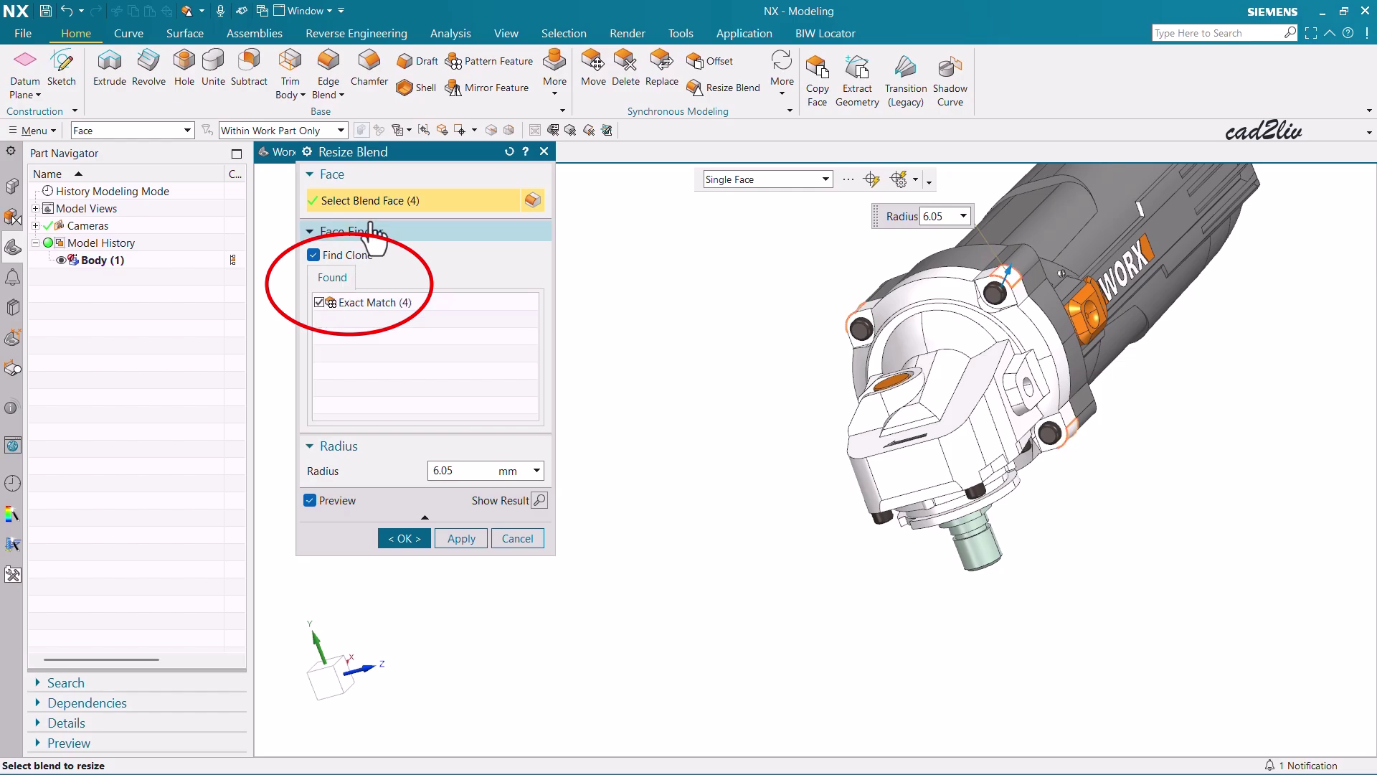
Resize the selected flange corner blends to a radius of 5 mm and inspect the corners
double_click(466, 472)
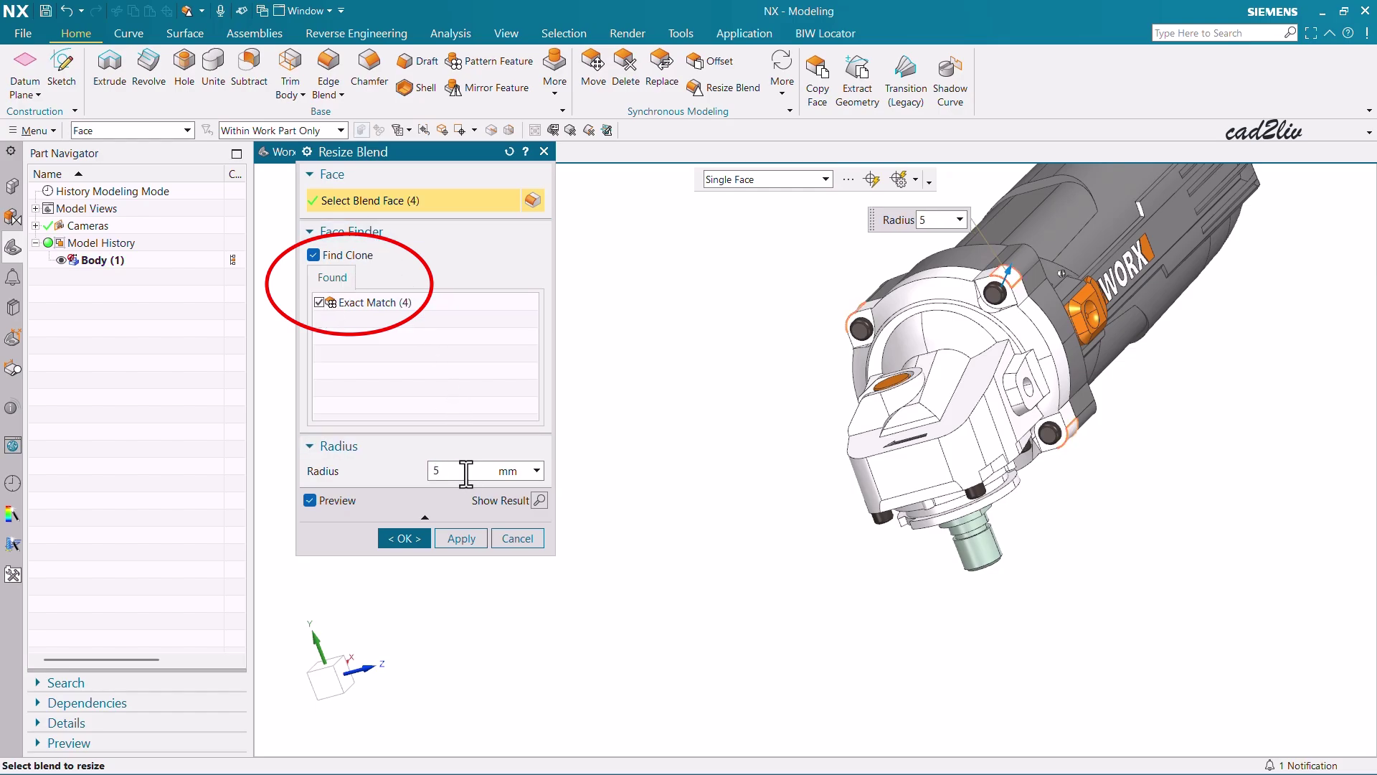
scroll(1040, 255, "up", 4)
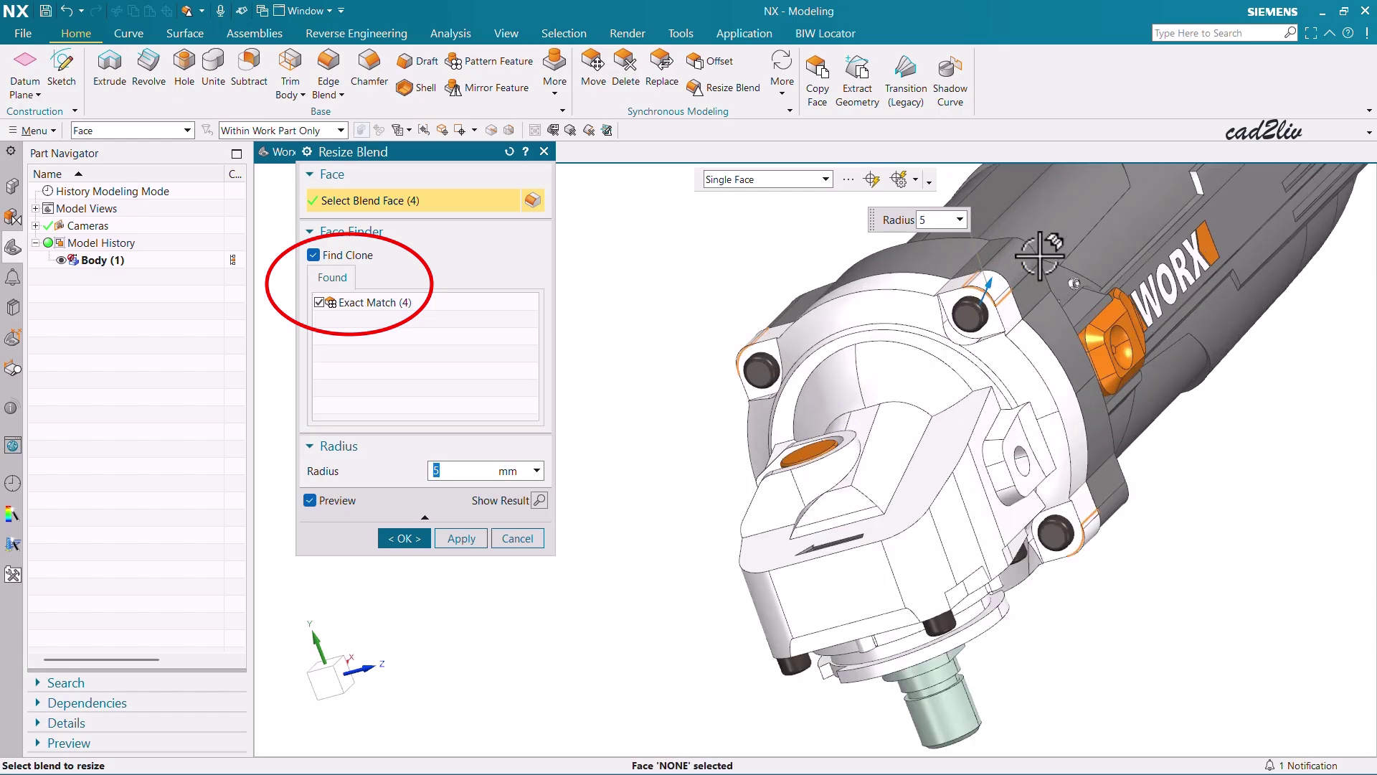
left_click(409, 544)
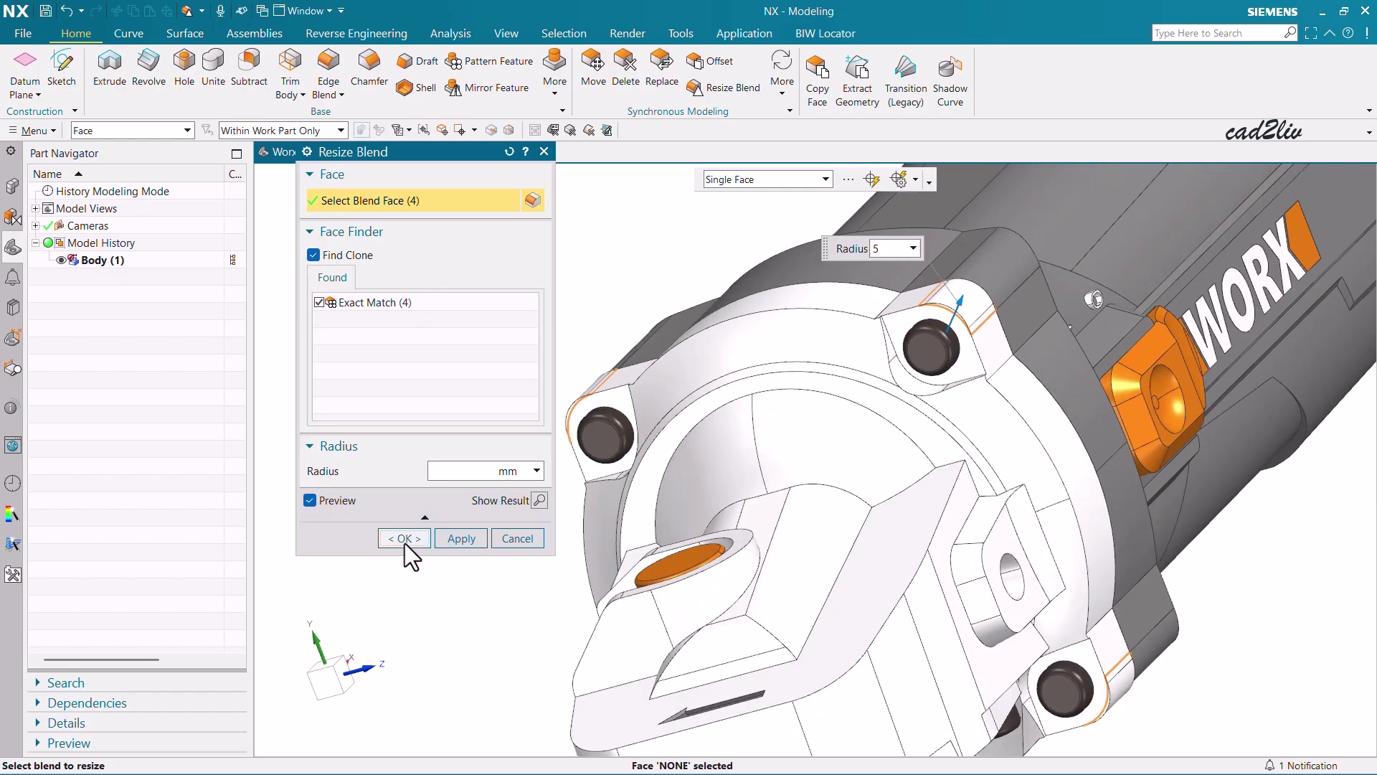
scroll(964, 286, "up", 4)
middle_click_drag(962, 286, 846, 362)
scroll(652, 326, "down", 5)
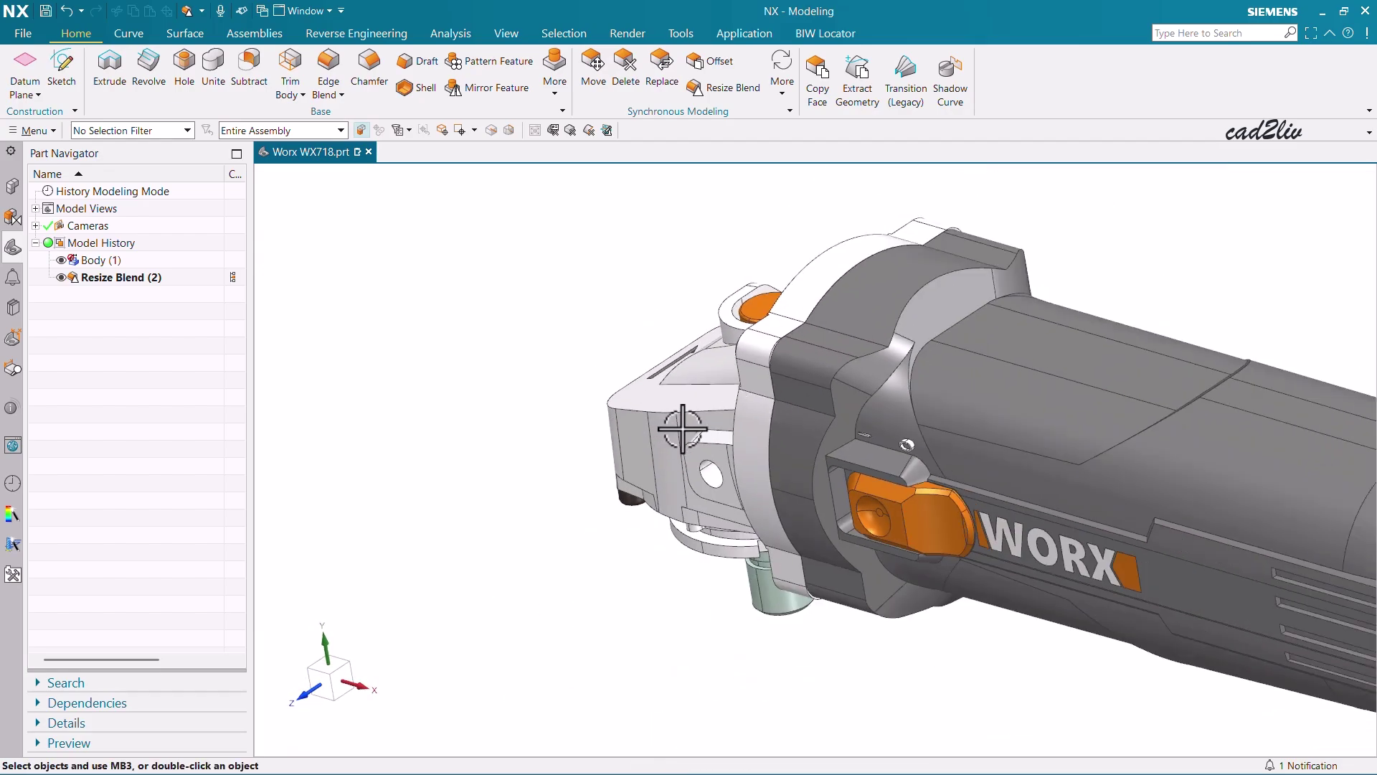
Start Resize Blend on the dark grey housing's corner blend nearest the orange switch and examine its Loose Match and Pattern clones
scroll(1111, 226, "up", 3)
left_click(731, 90)
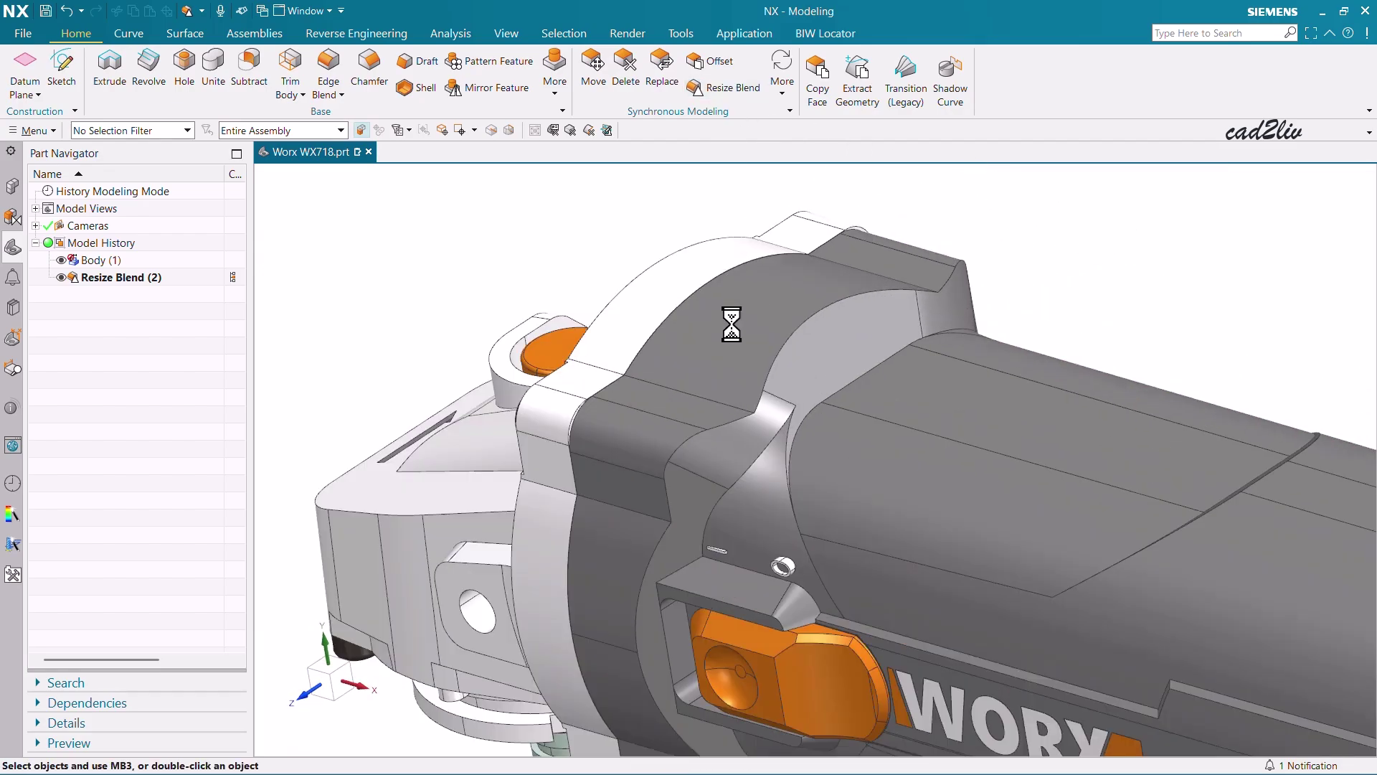
left_click(639, 450)
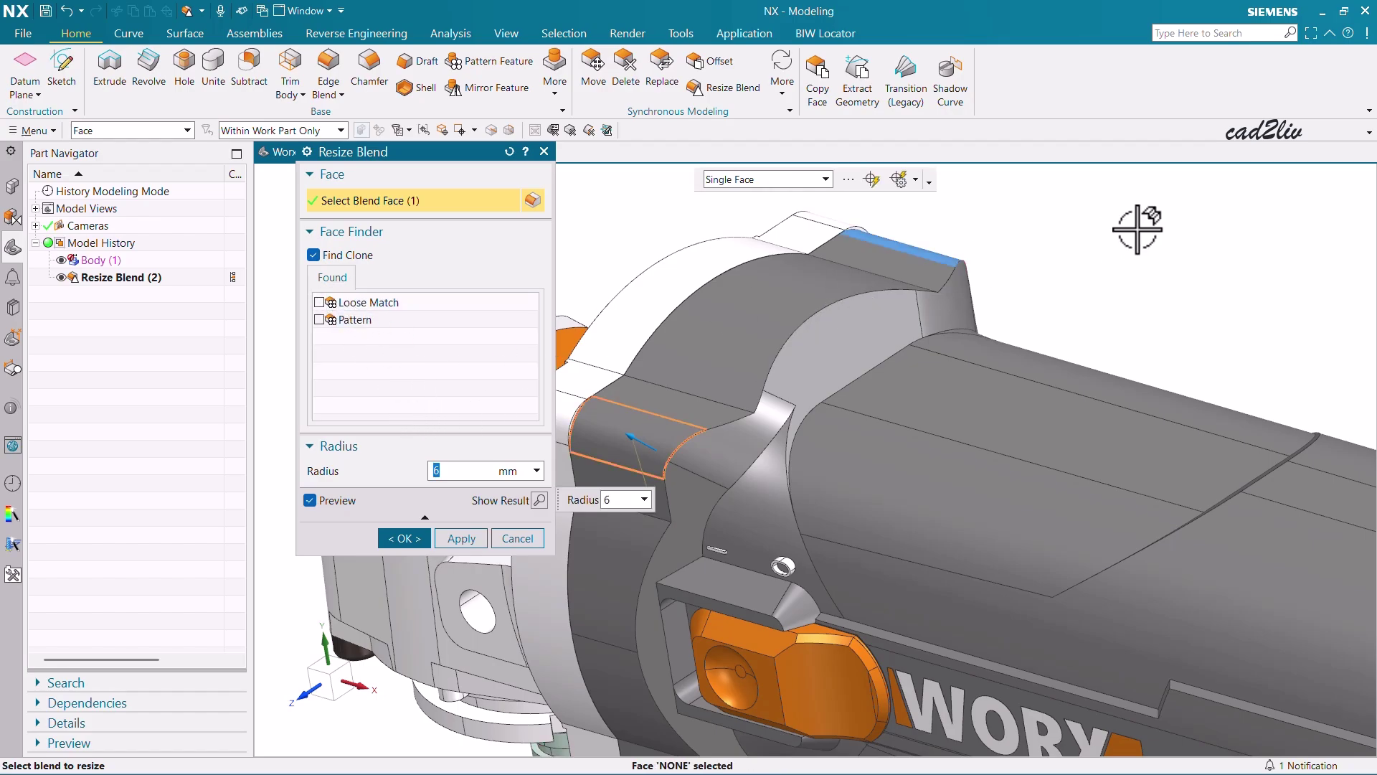
scroll(1140, 226, "down", 2)
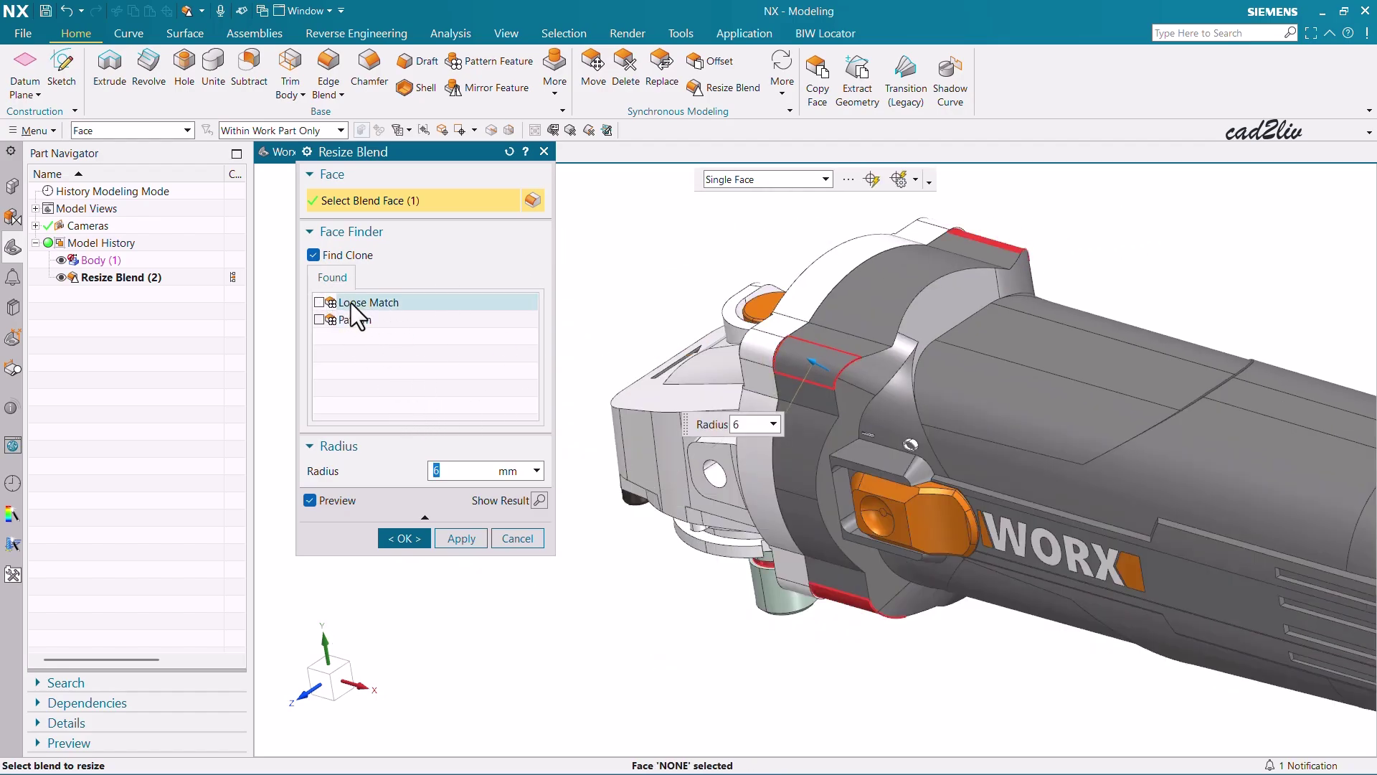
scroll(677, 330, "down", 3)
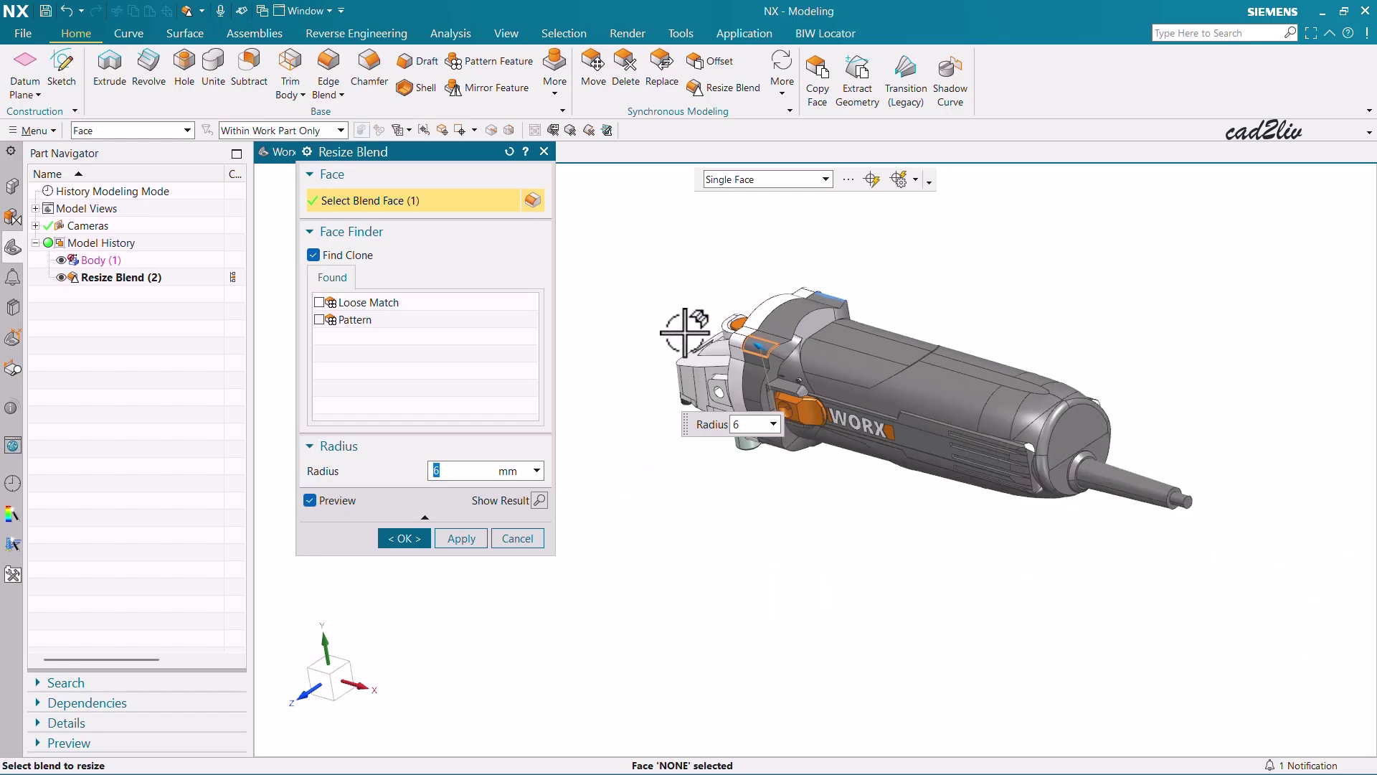
Try to add the Loose Match clone faces to the housing blend selection, dismiss the alert and exclude them again
left_click(320, 302)
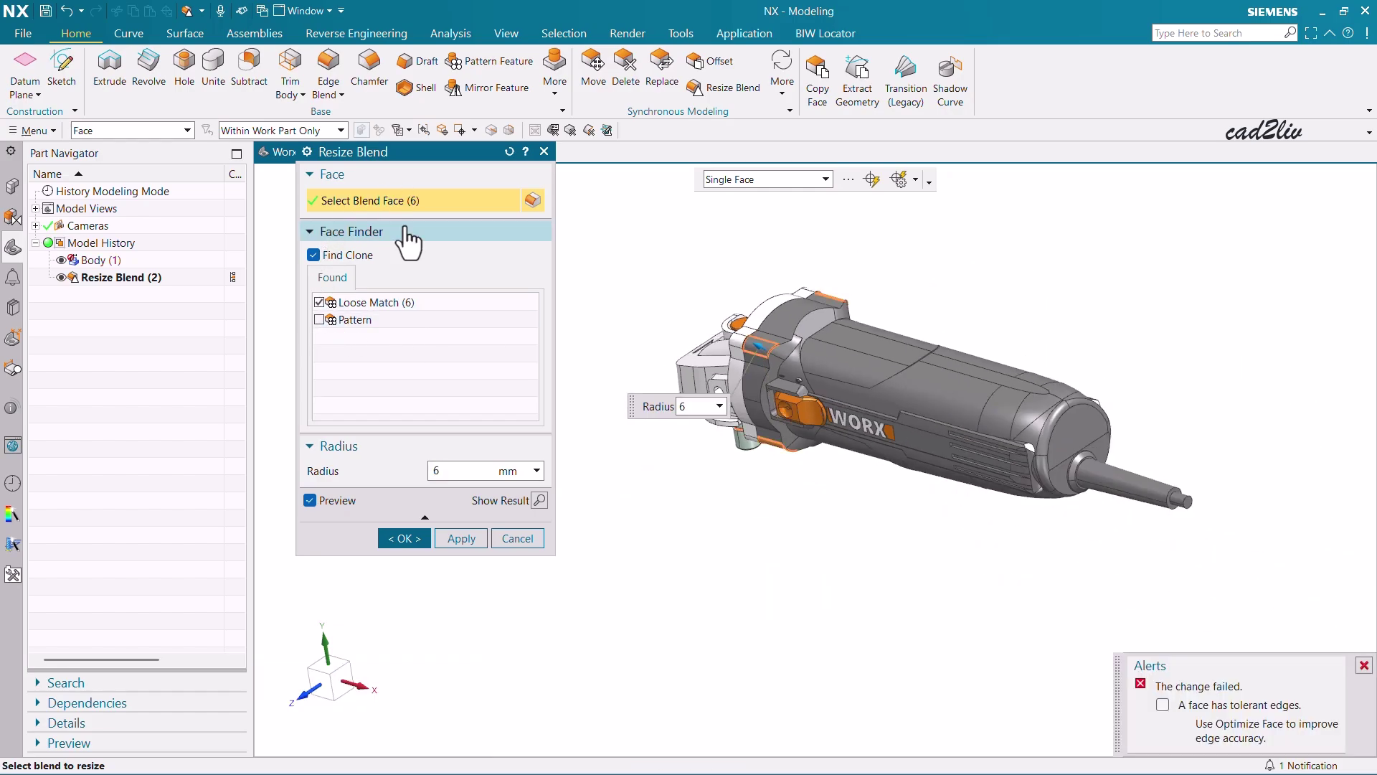
left_click(320, 302)
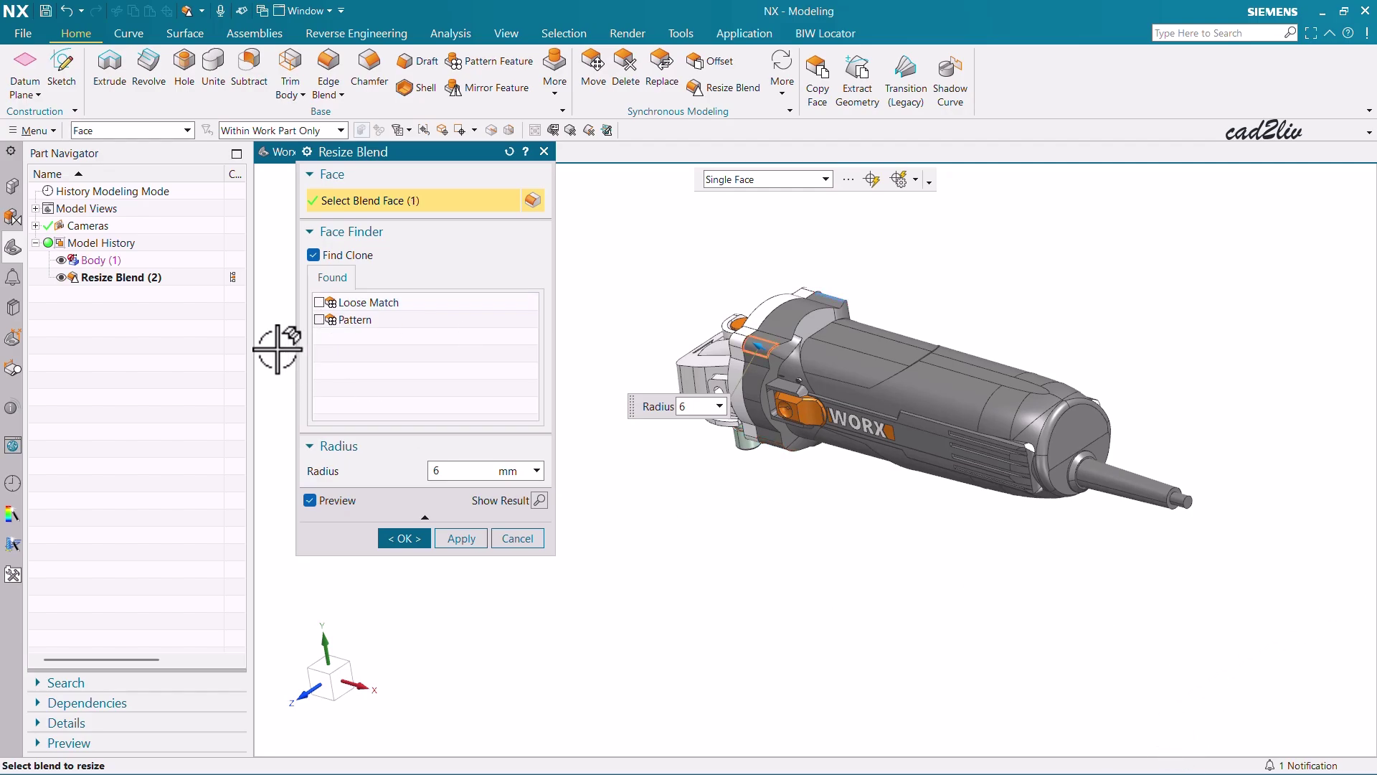
left_click(319, 302)
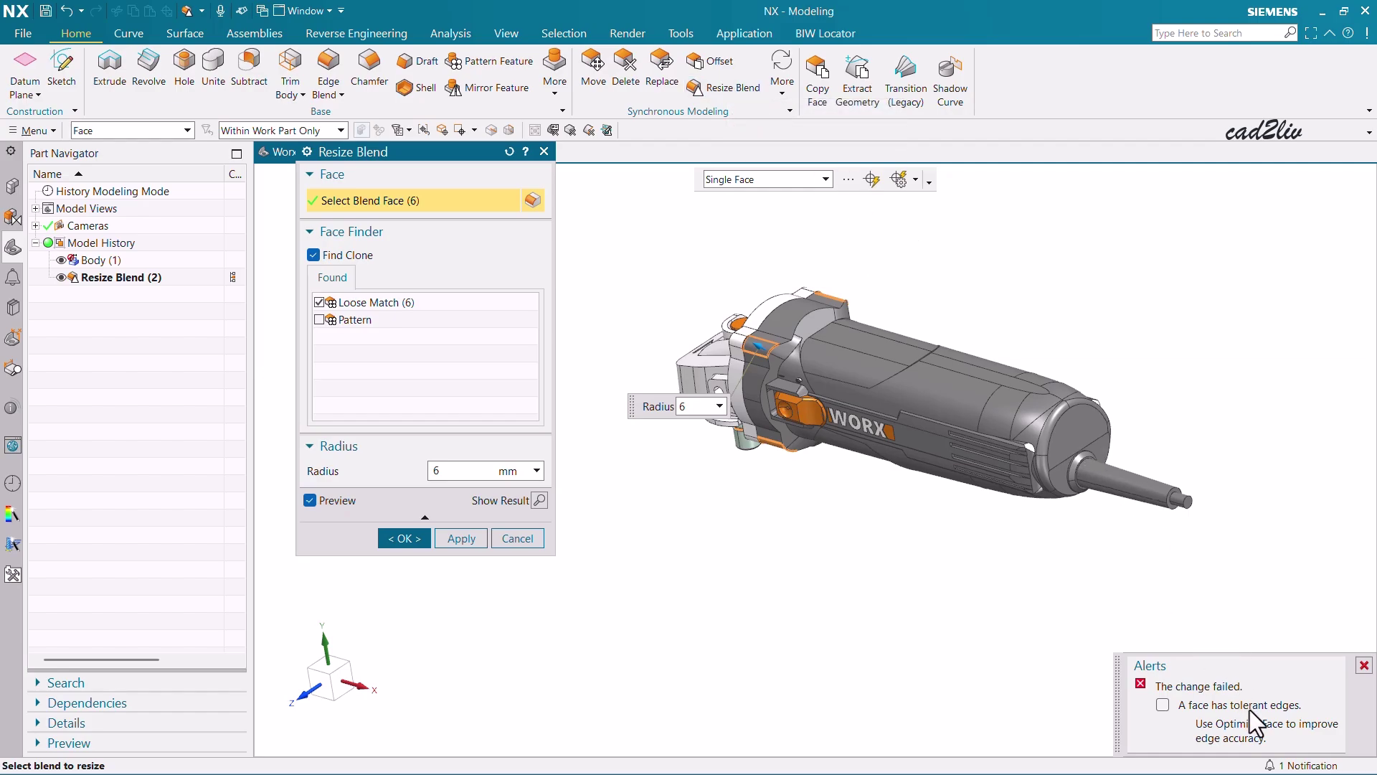
left_click(1363, 665)
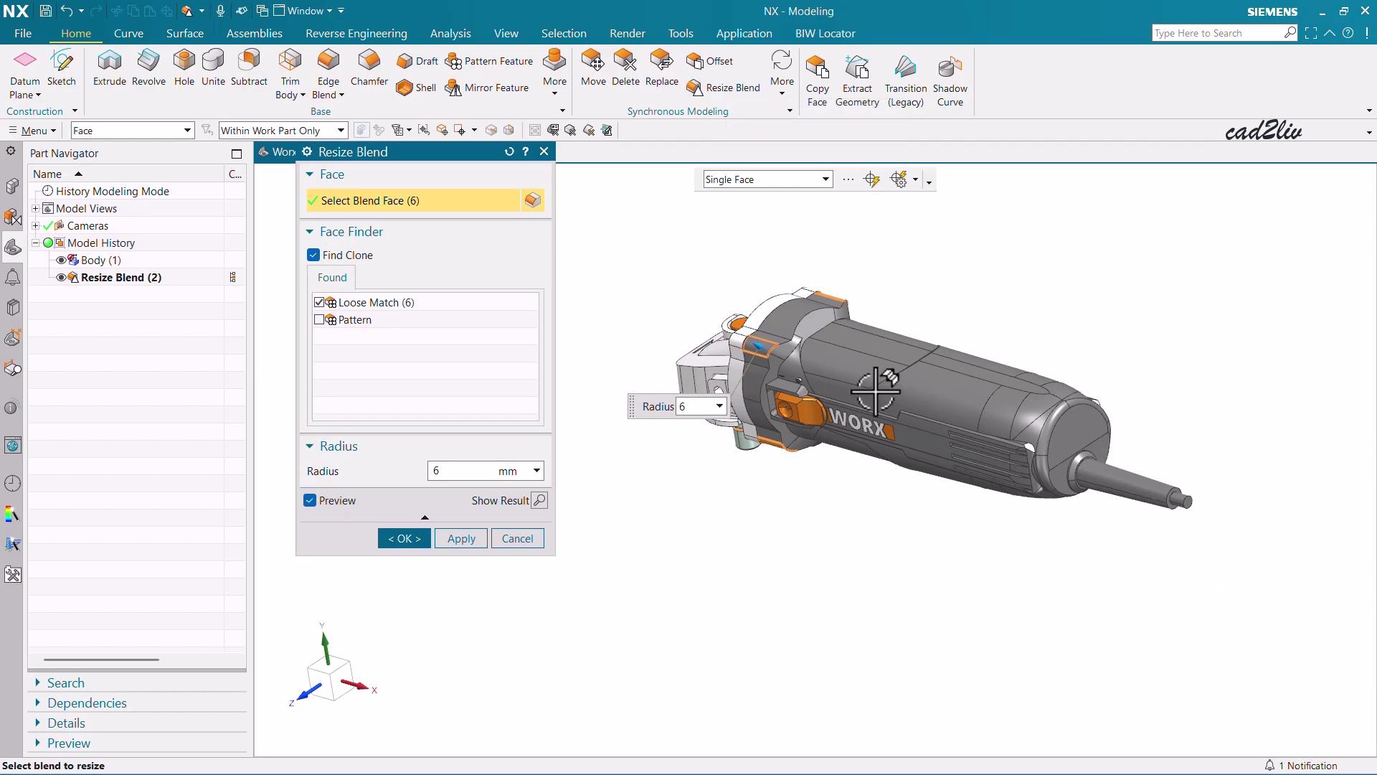
left_click(319, 303)
Add the other three corner blends of the dark grey housing to the blend selection individually
scroll(826, 294, "up", 3)
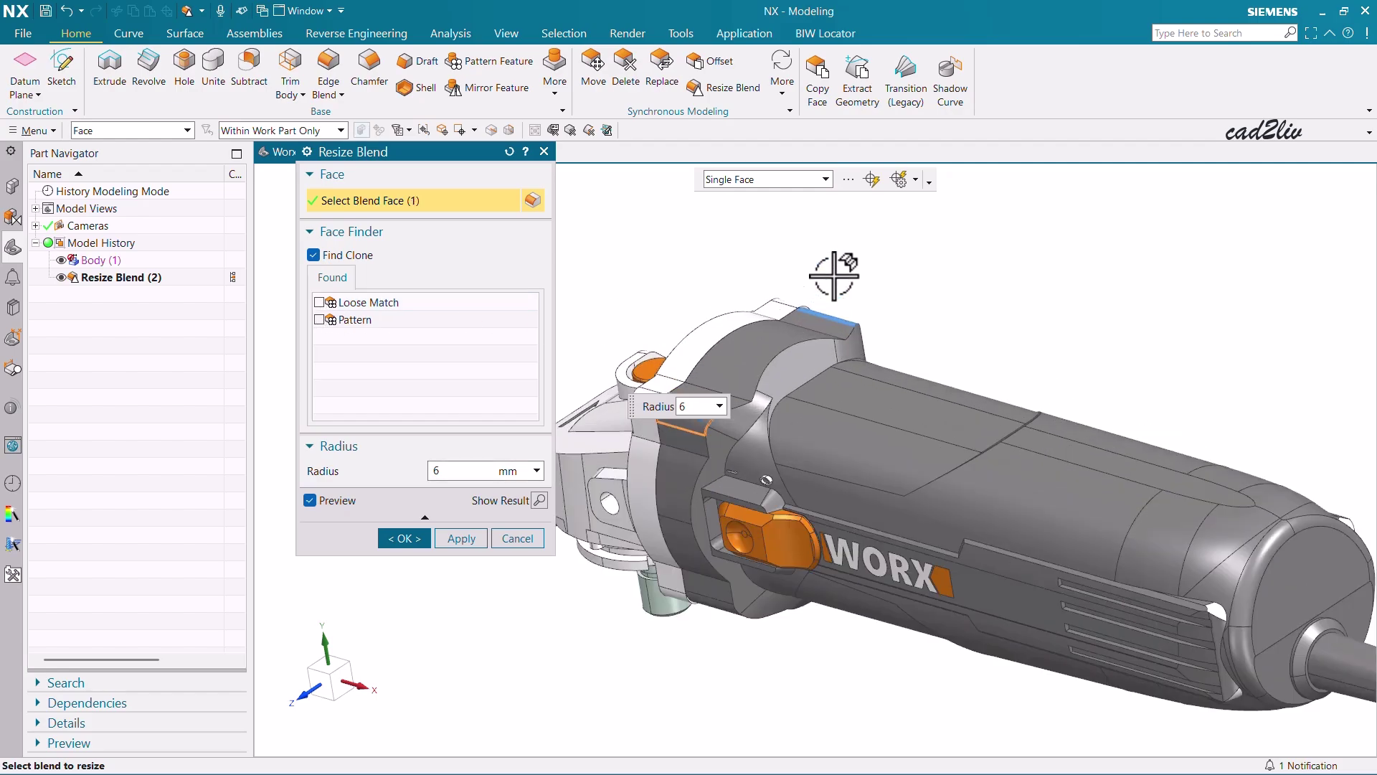
scroll(805, 299, "up", 4)
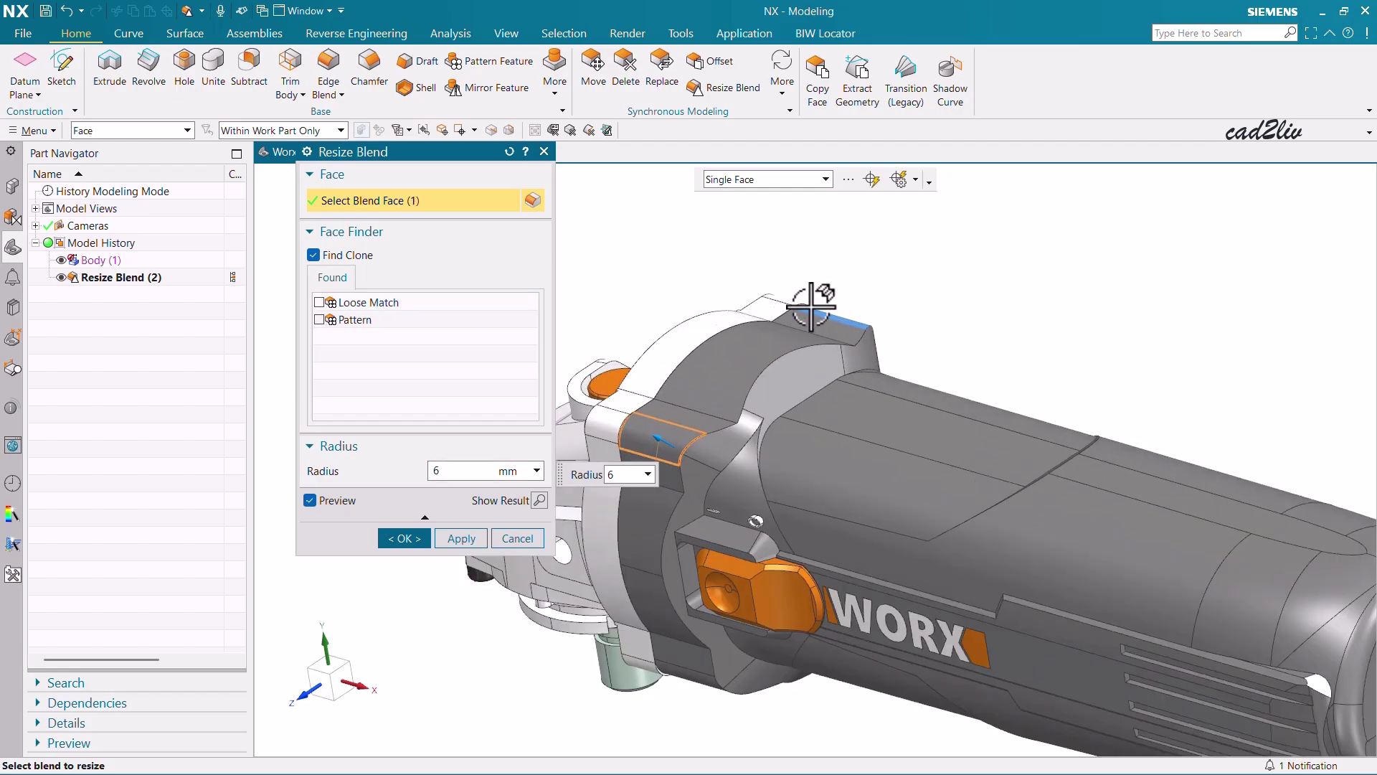
left_click(832, 320)
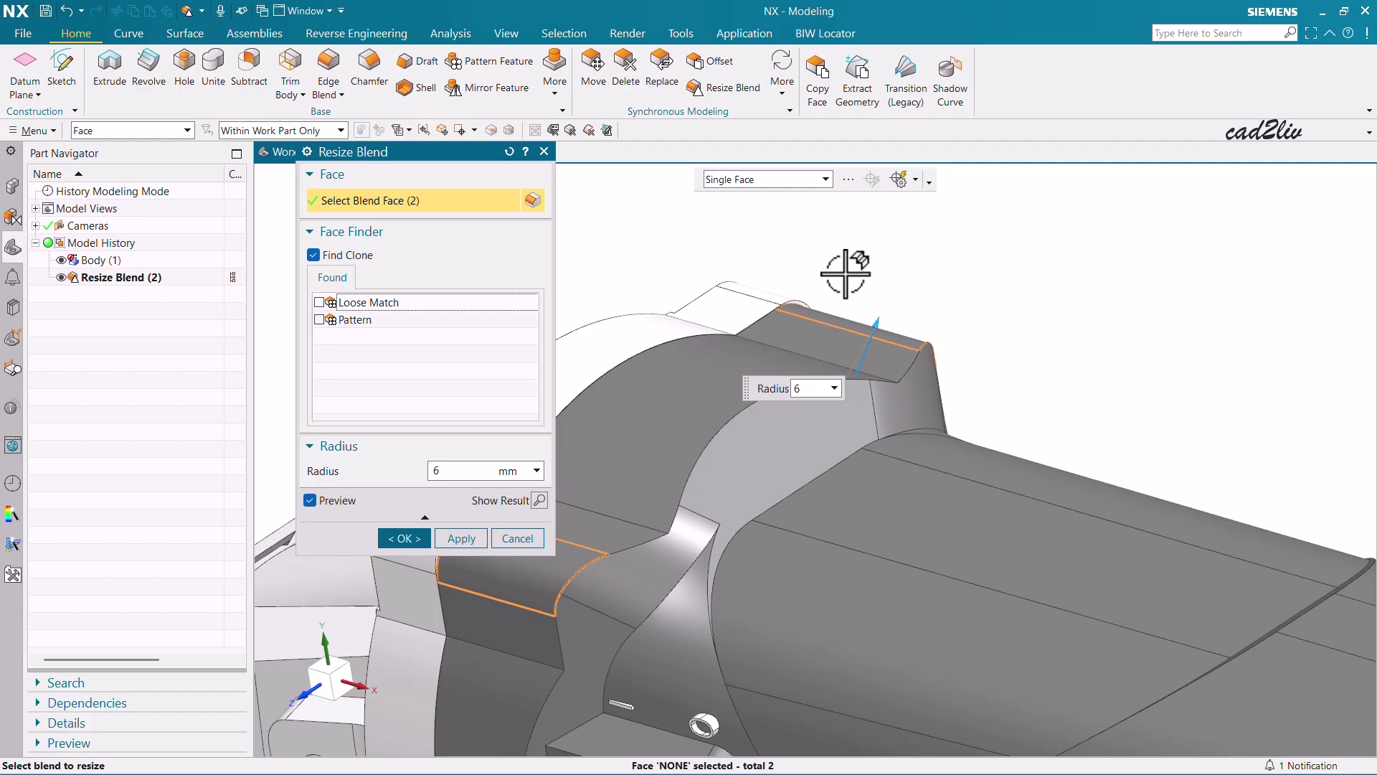
scroll(846, 275, "down", 6)
middle_click_drag(821, 445, 825, 358)
scroll(825, 358, "up", 5)
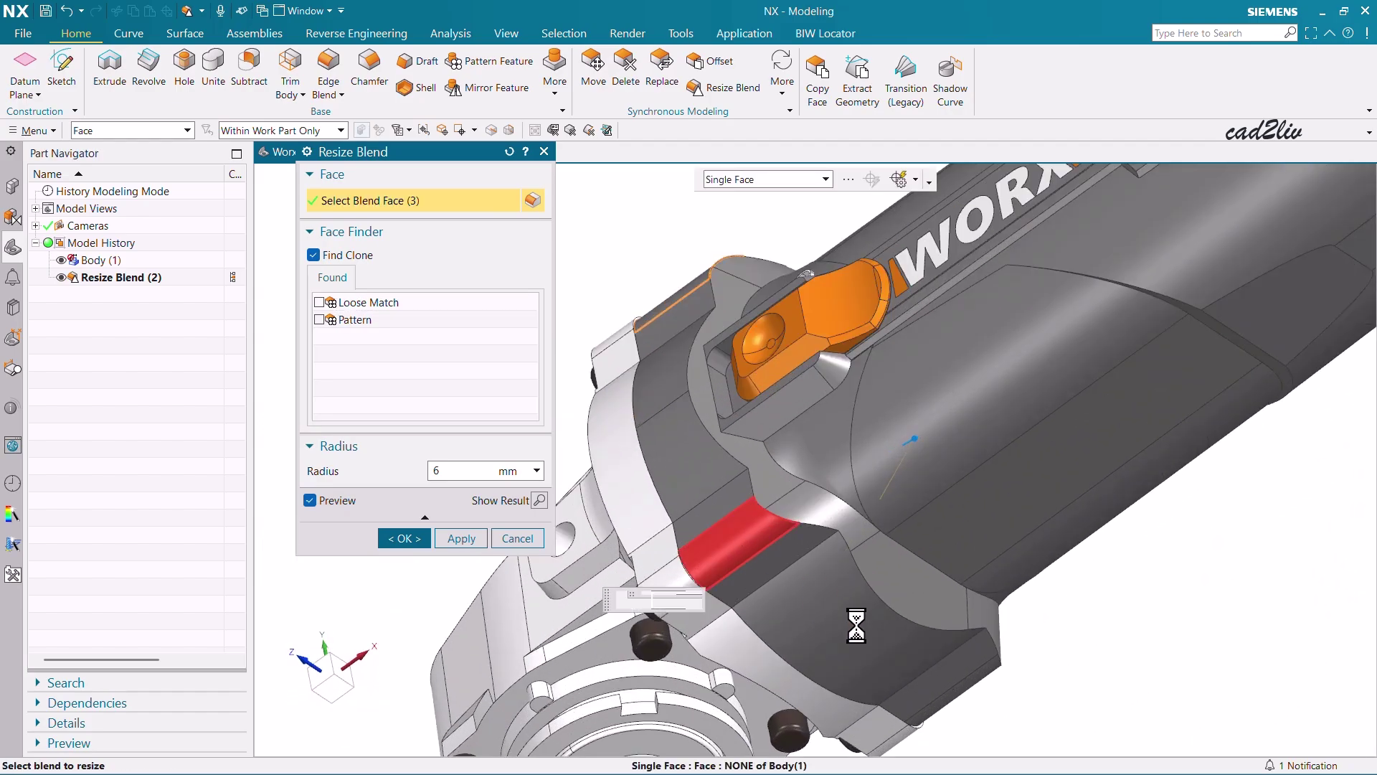
left_click(739, 540)
middle_click_drag(839, 651, 805, 562)
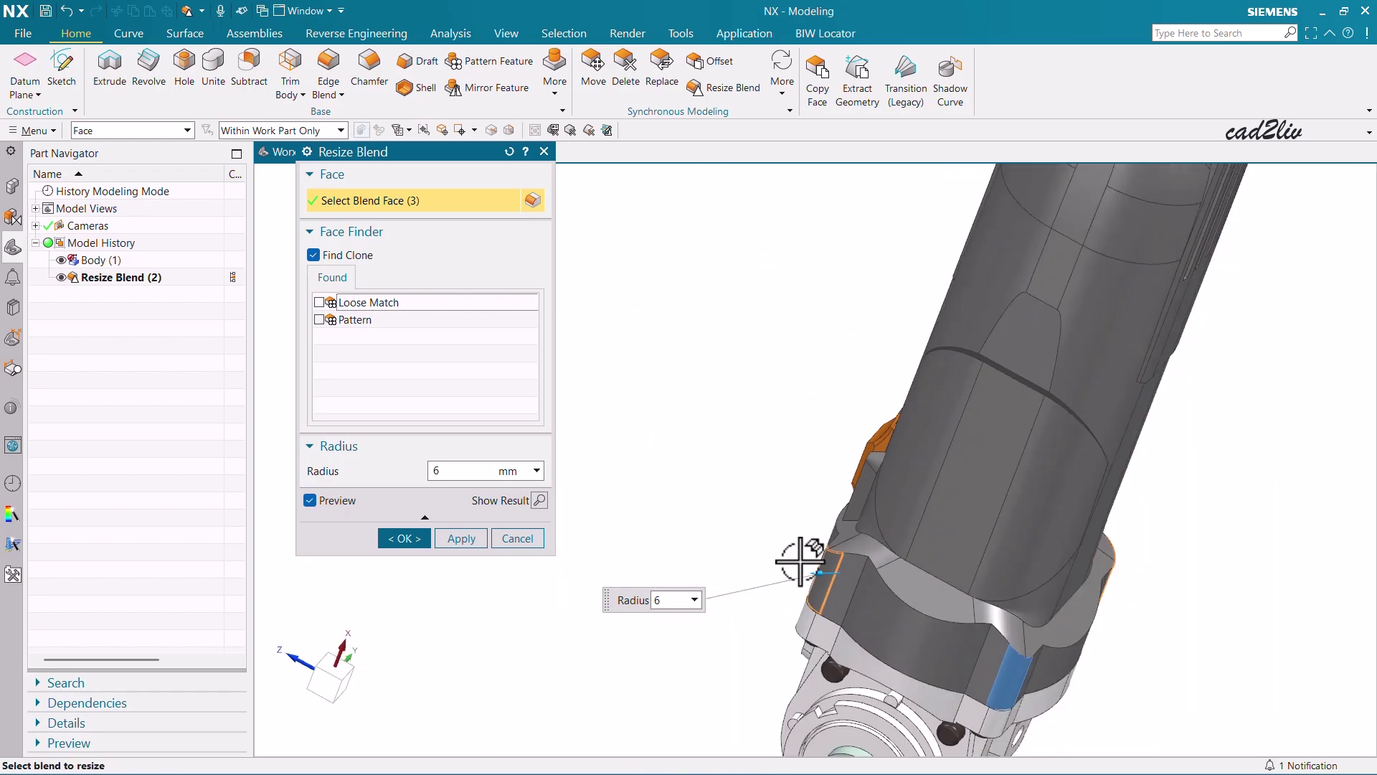
left_click(1009, 666)
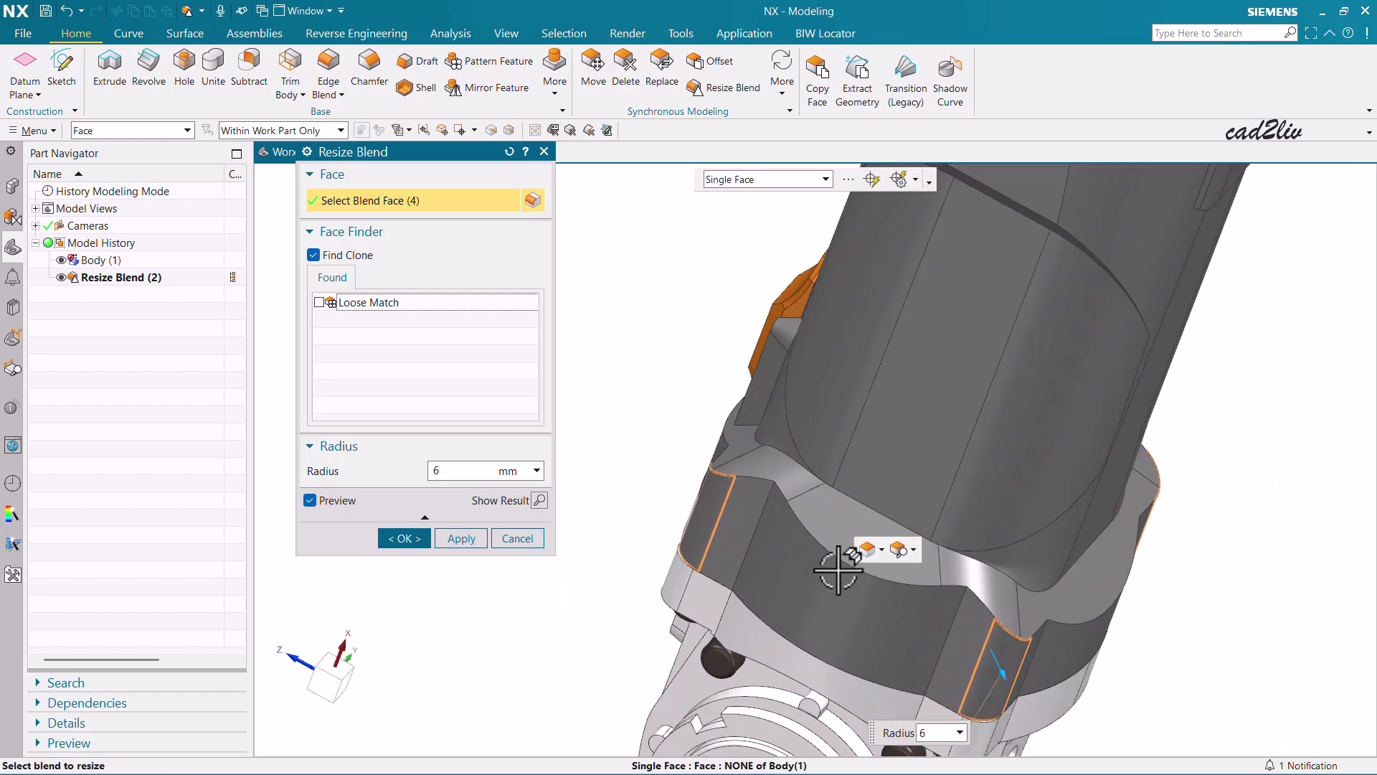
Resize the four selected housing corner blends to a radius of 5 mm and inspect the whole grinder
middle_click_drag(836, 569, 876, 637)
middle_click_drag(899, 672, 547, 455)
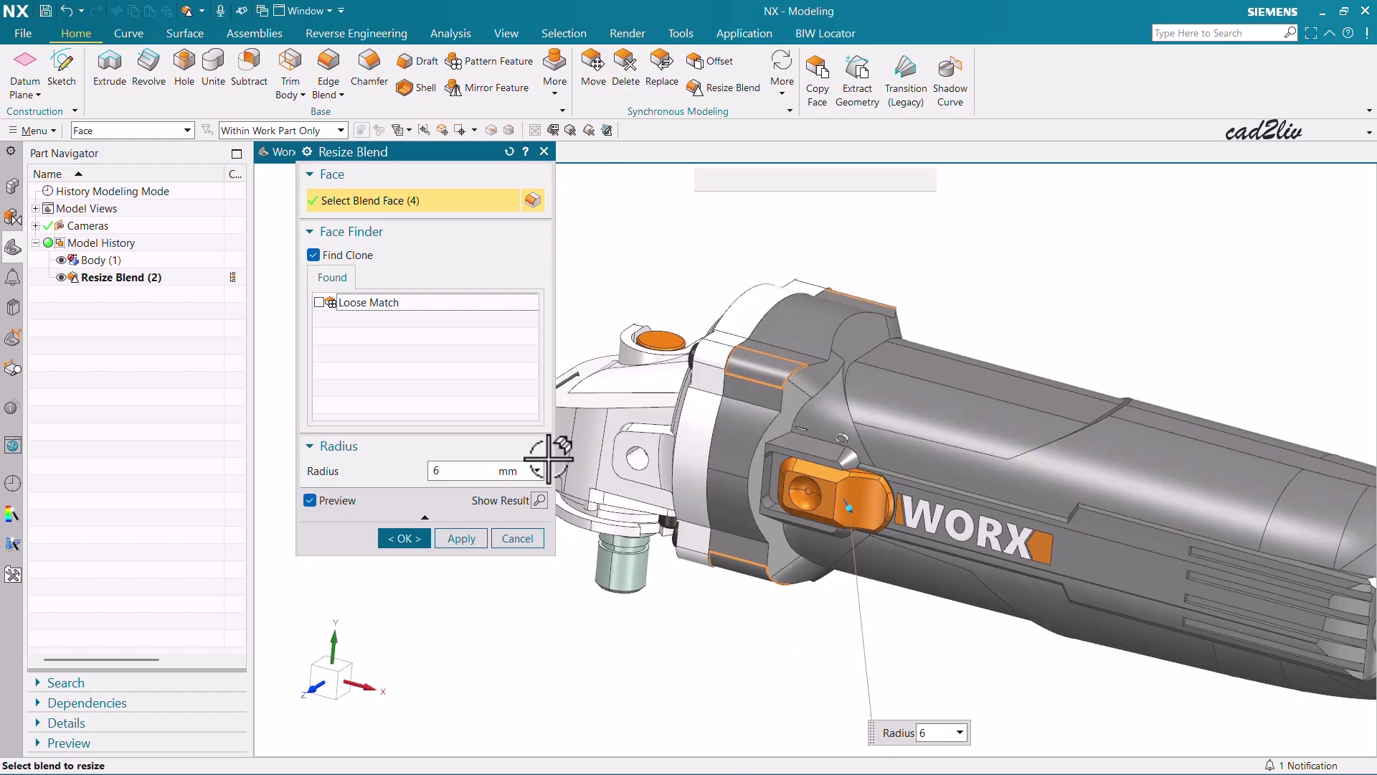
double_click(439, 470)
type("5")
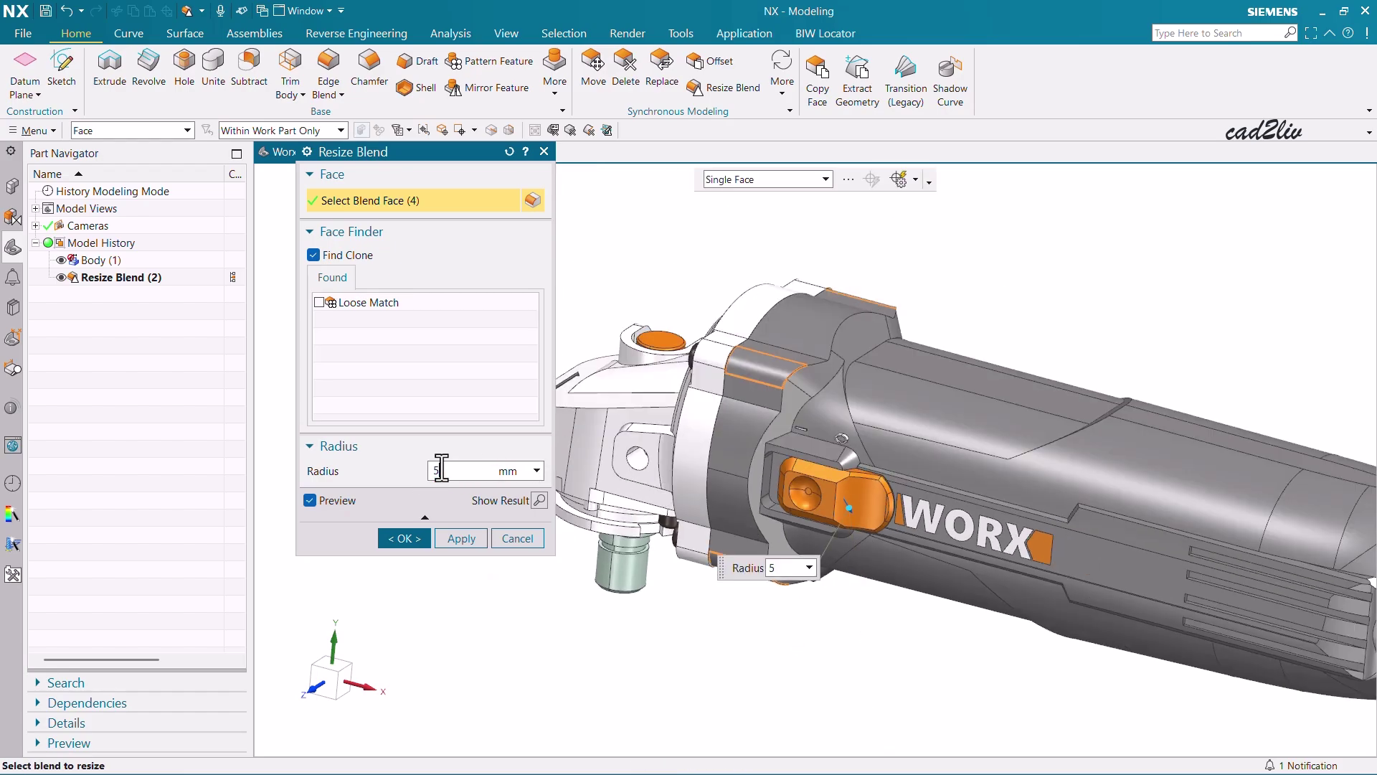
left_click(406, 539)
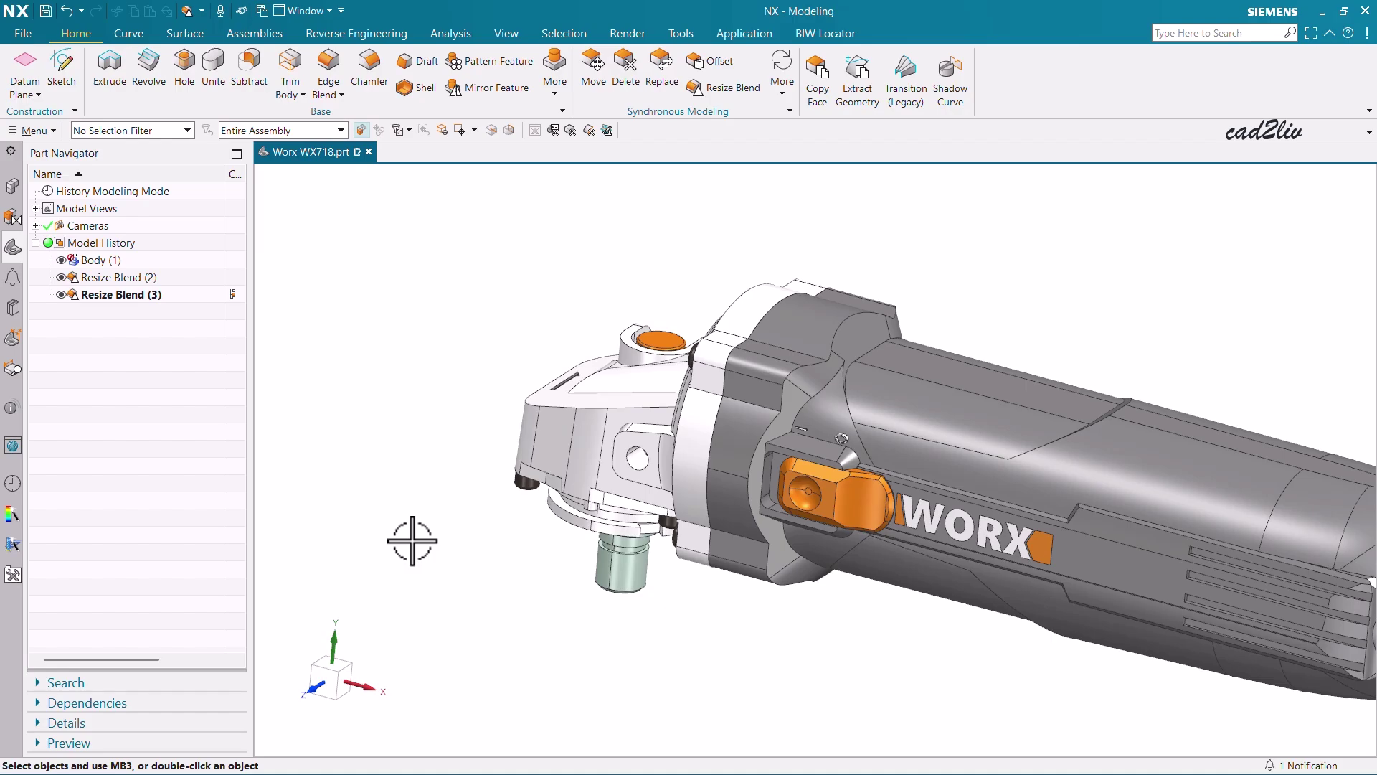
key("Home")
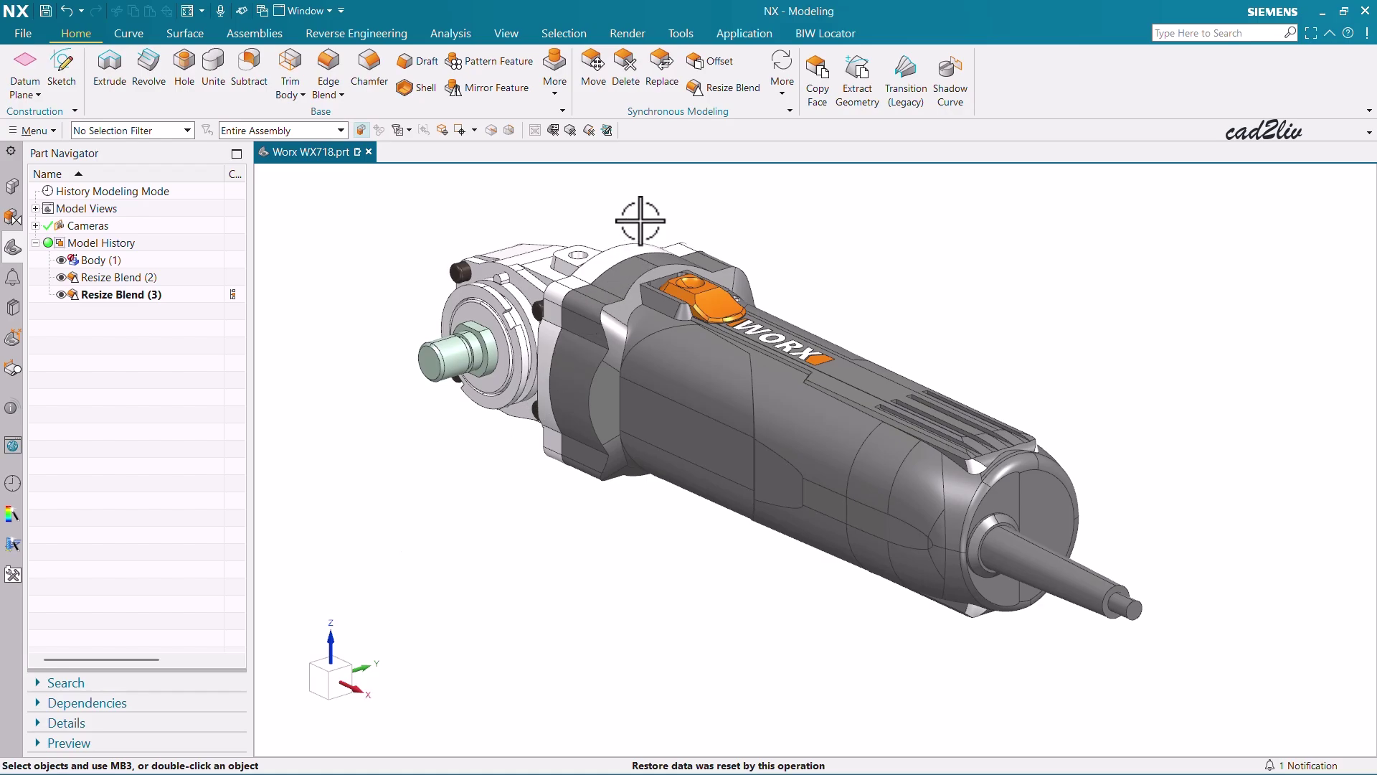
middle_click_drag(630, 338, 655, 484)
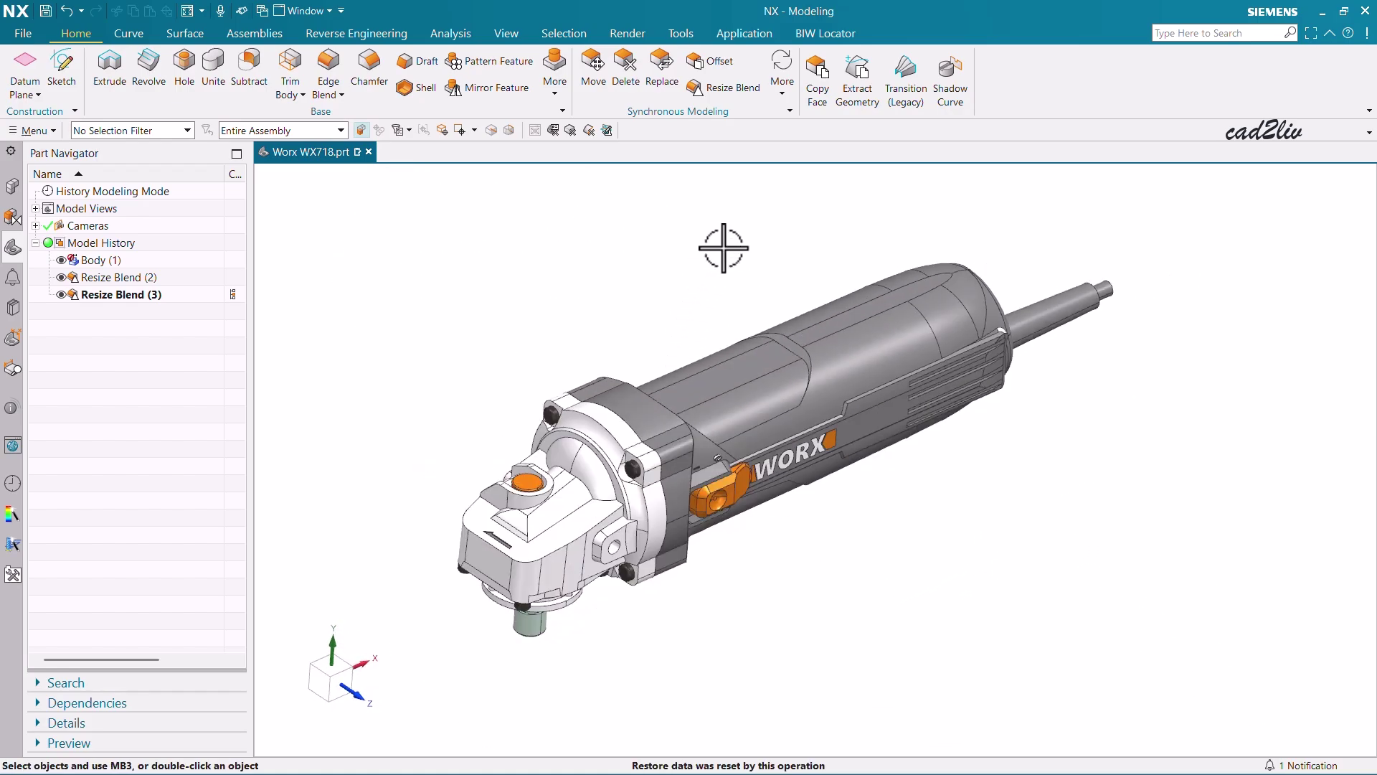